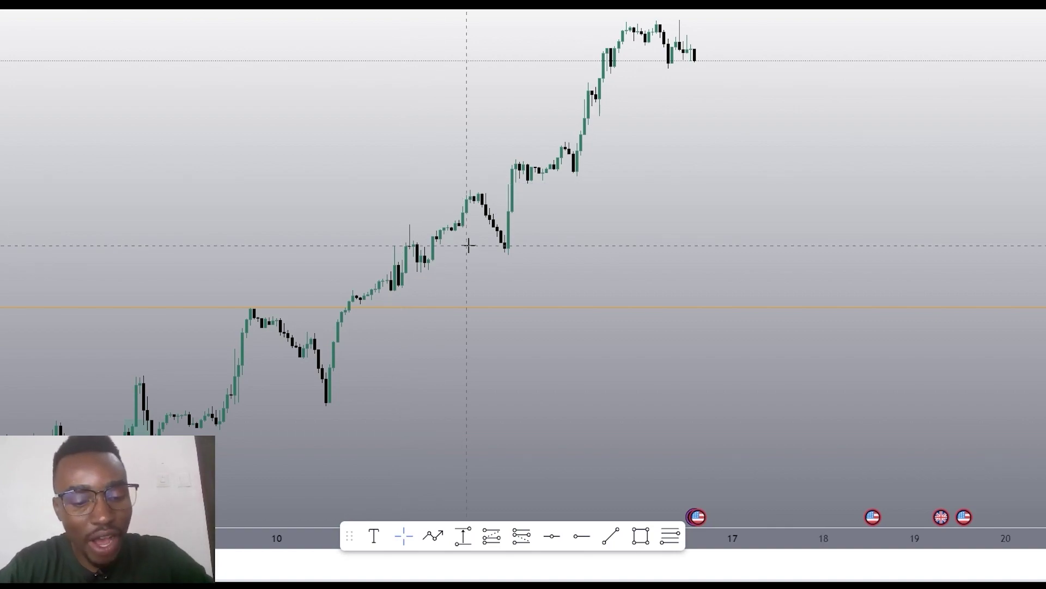
Switch the price chart to the one-week interval.
type("1W")
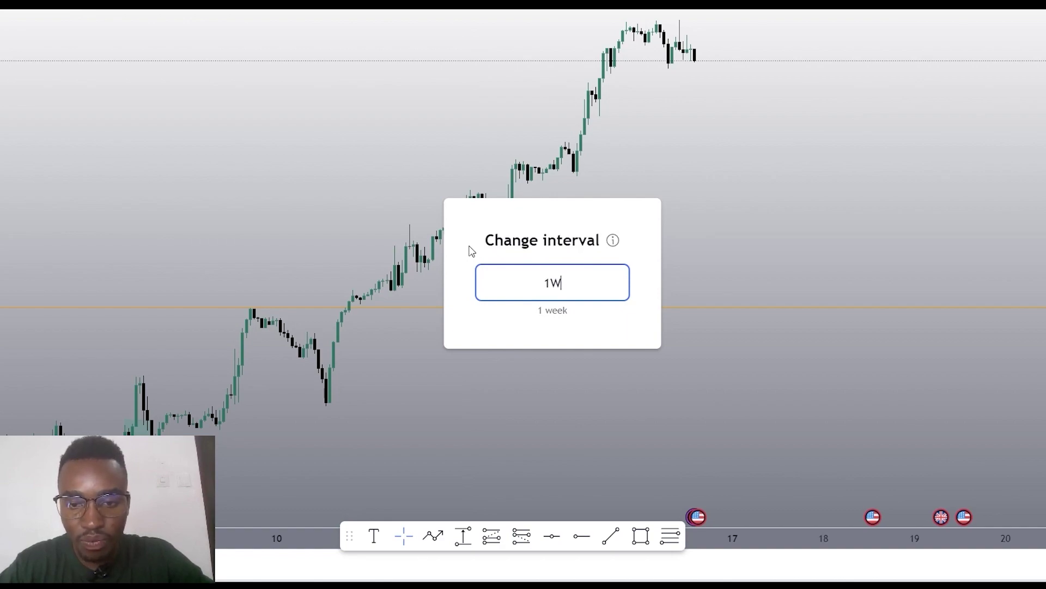
key("Return")
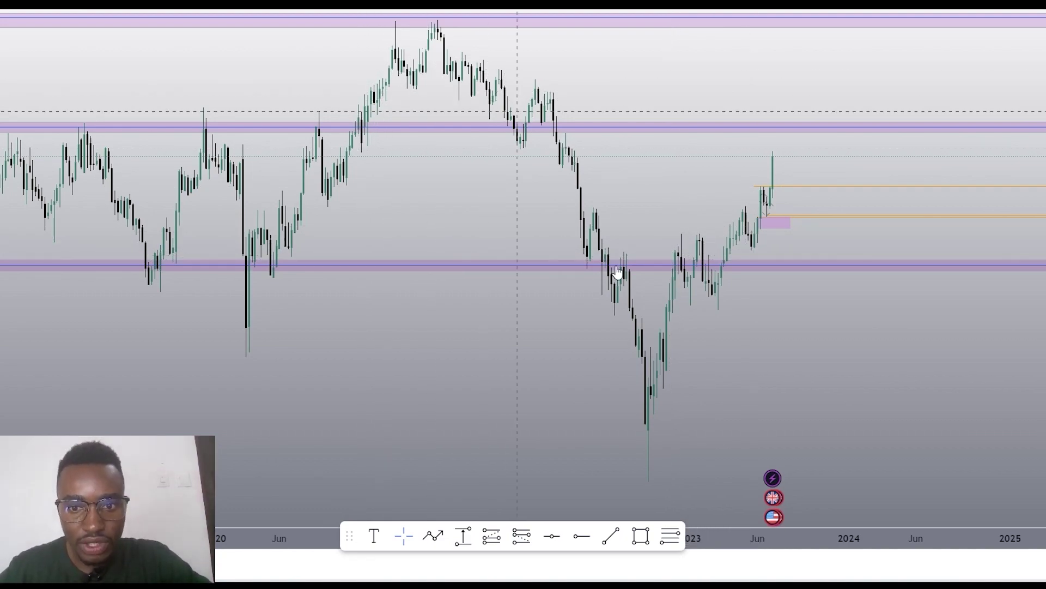
scroll(643, 365, "down", 1)
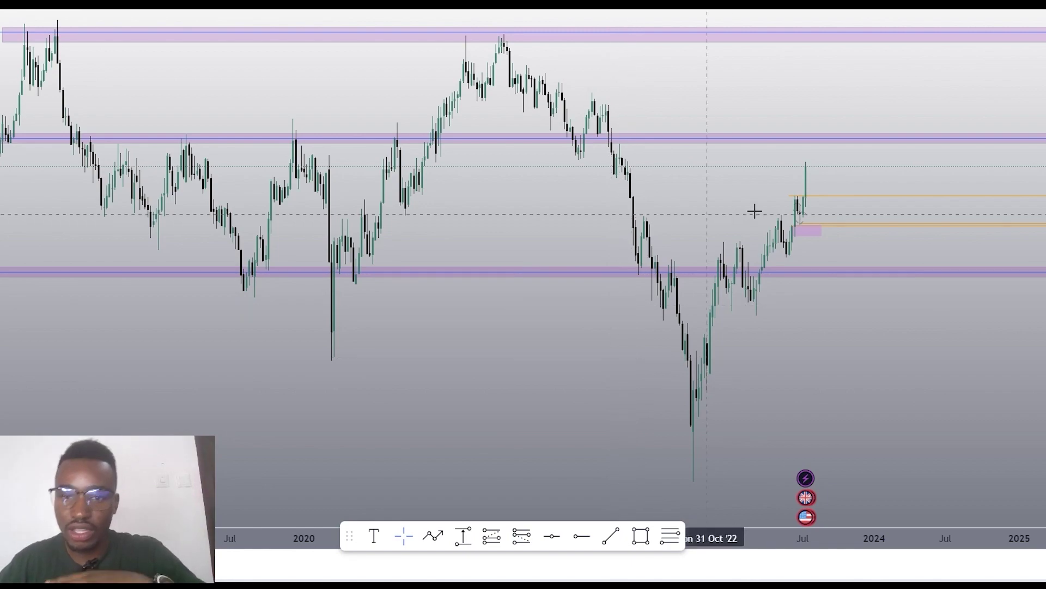
scroll(754, 211, "up", 1)
scroll(755, 300, "up", 2)
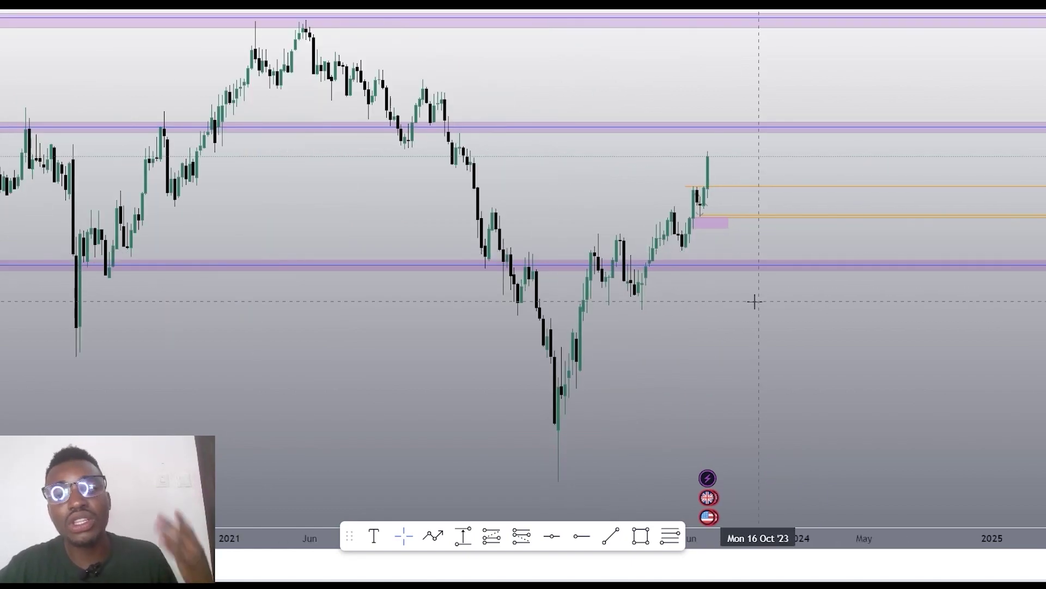
scroll(738, 289, "down", 1)
scroll(736, 291, "up", 1)
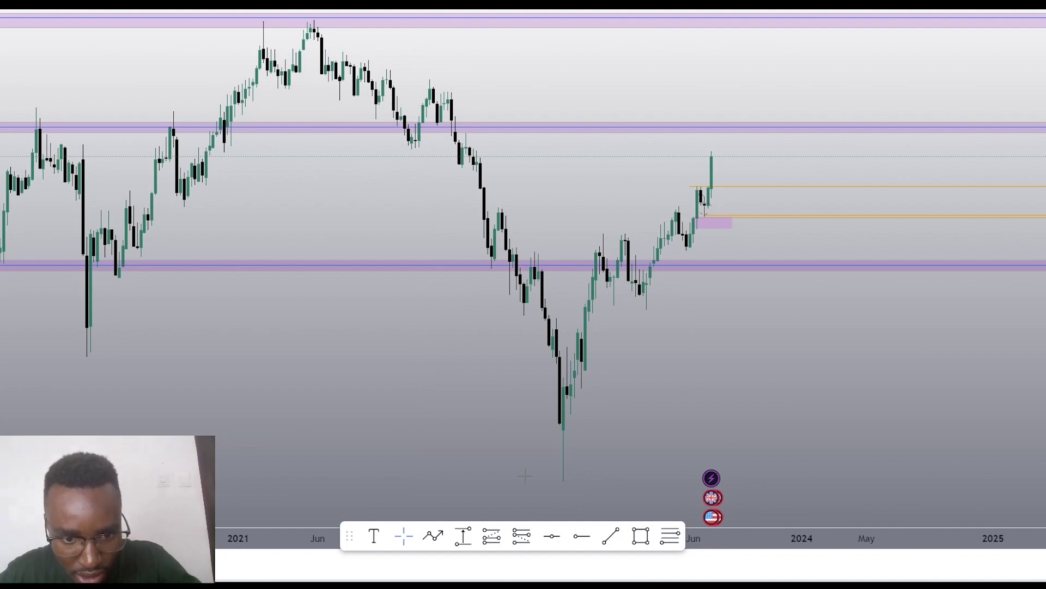
Trace the weekly downtrend with a zigzag path from the mid-2021 high through two pullback highs to the late-2022 low.
left_click(433, 535)
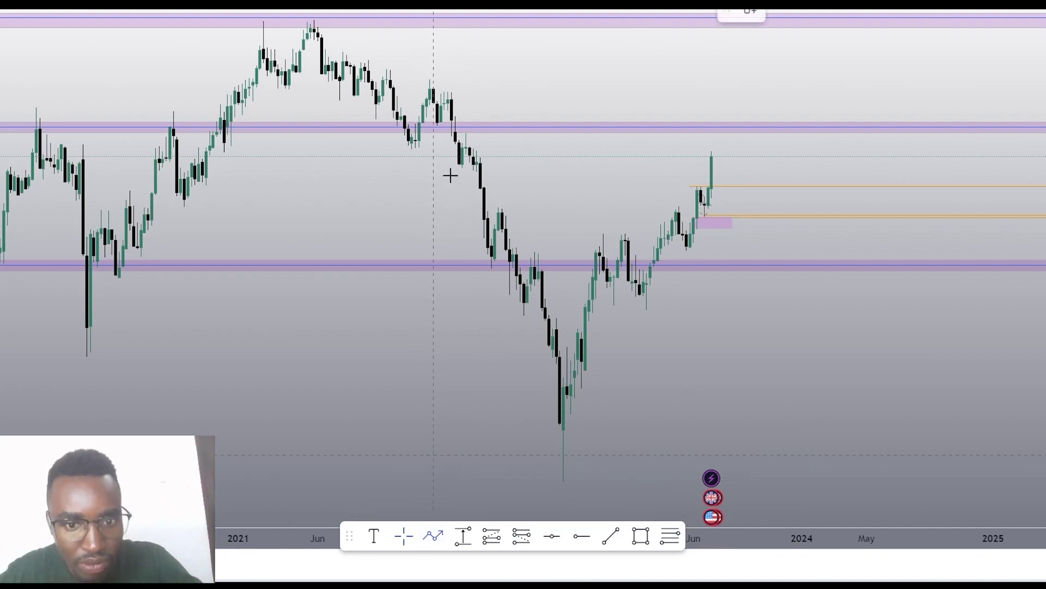
left_click(300, 27)
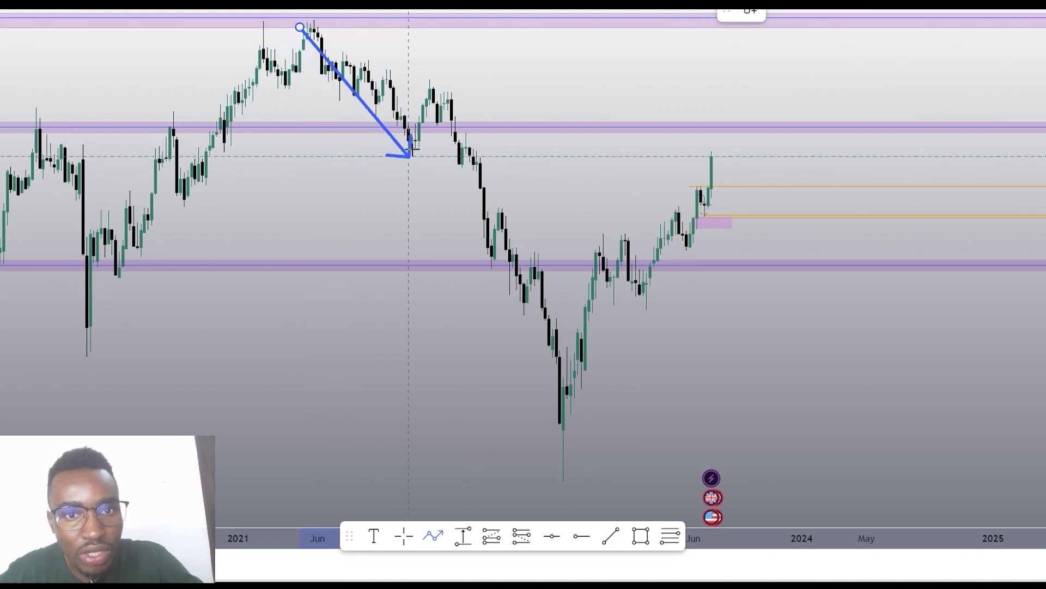
left_click(411, 148)
left_click(441, 60)
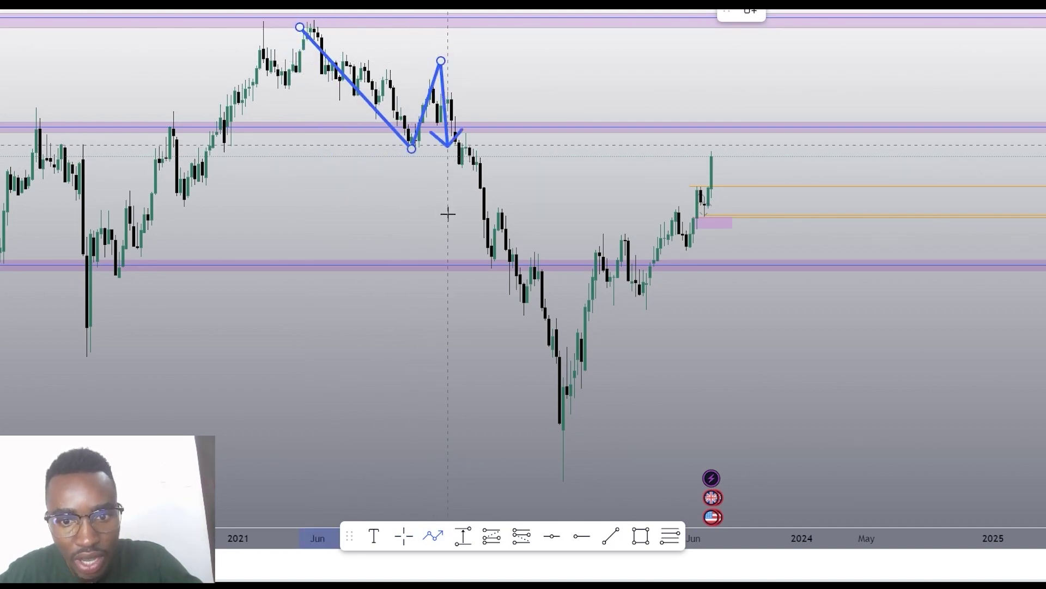
left_click(491, 238)
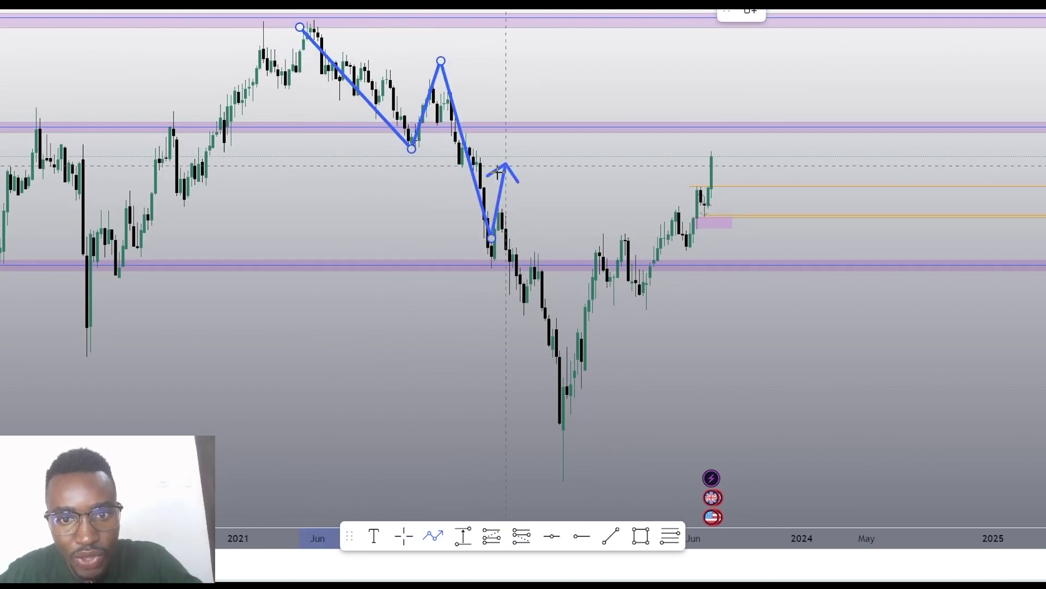
left_click(502, 166)
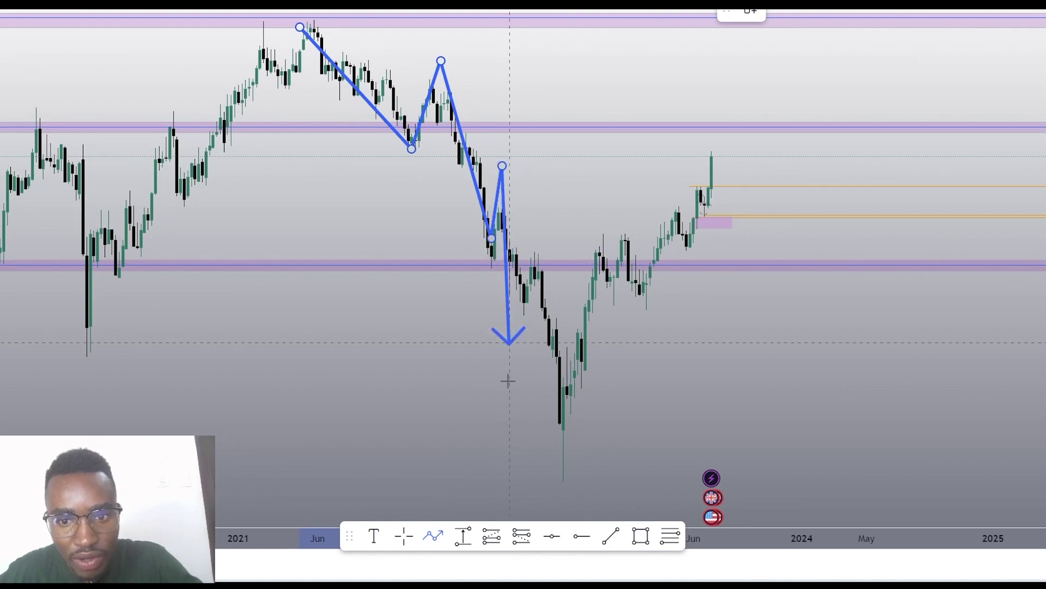
left_click(552, 414)
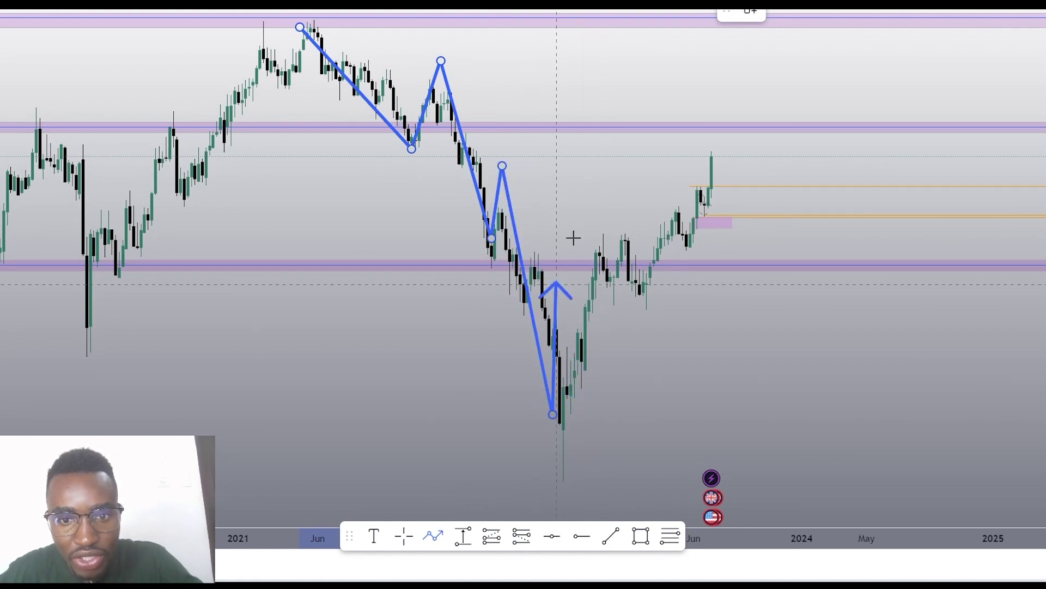
Continue the path upward through successive higher highs and higher lows to the latest weekly price, and finish it.
left_click(600, 224)
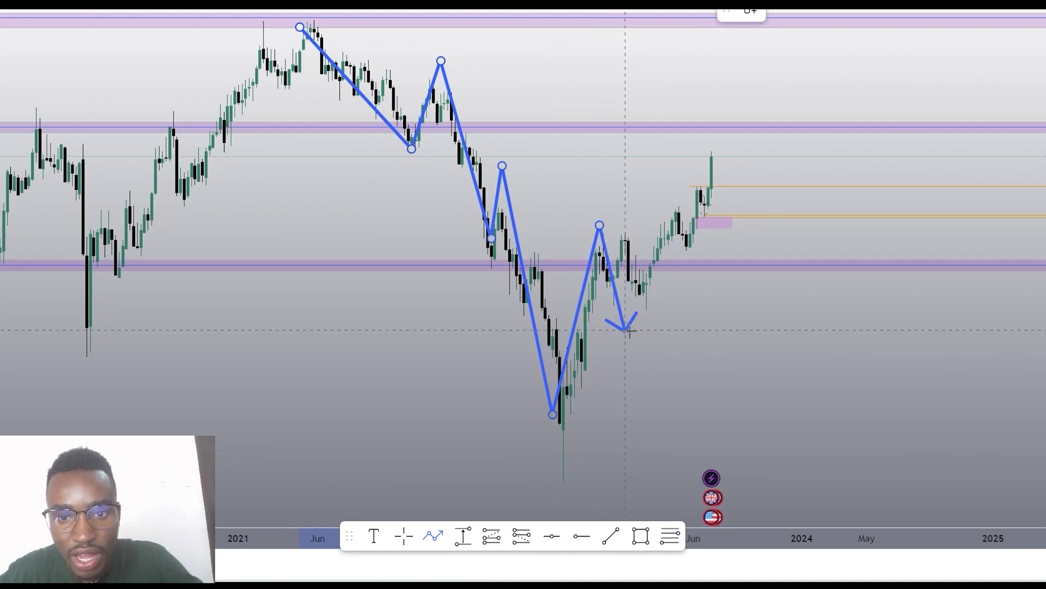
left_click(646, 327)
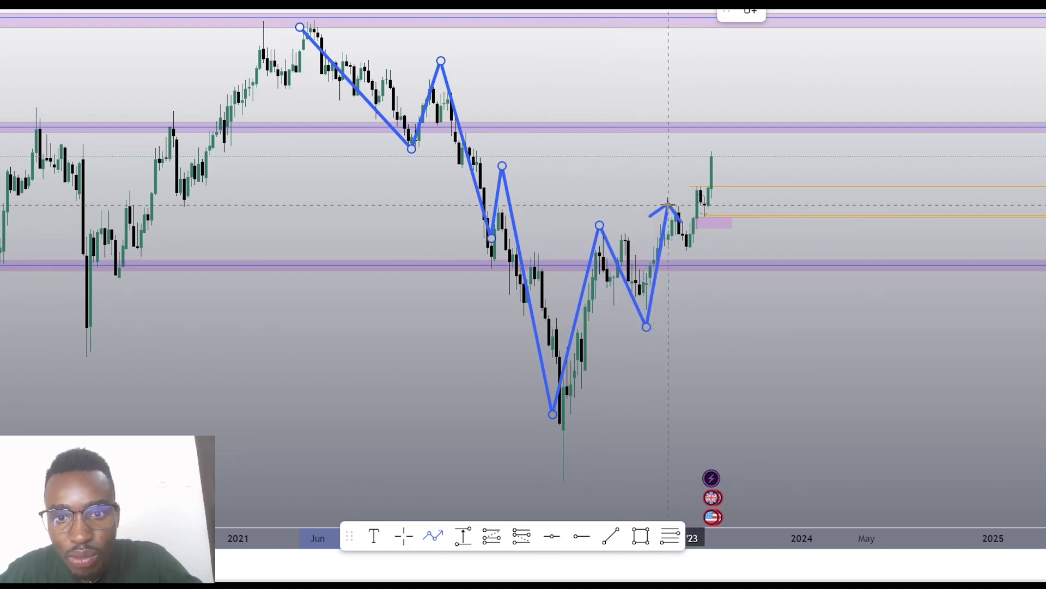
left_click(669, 204)
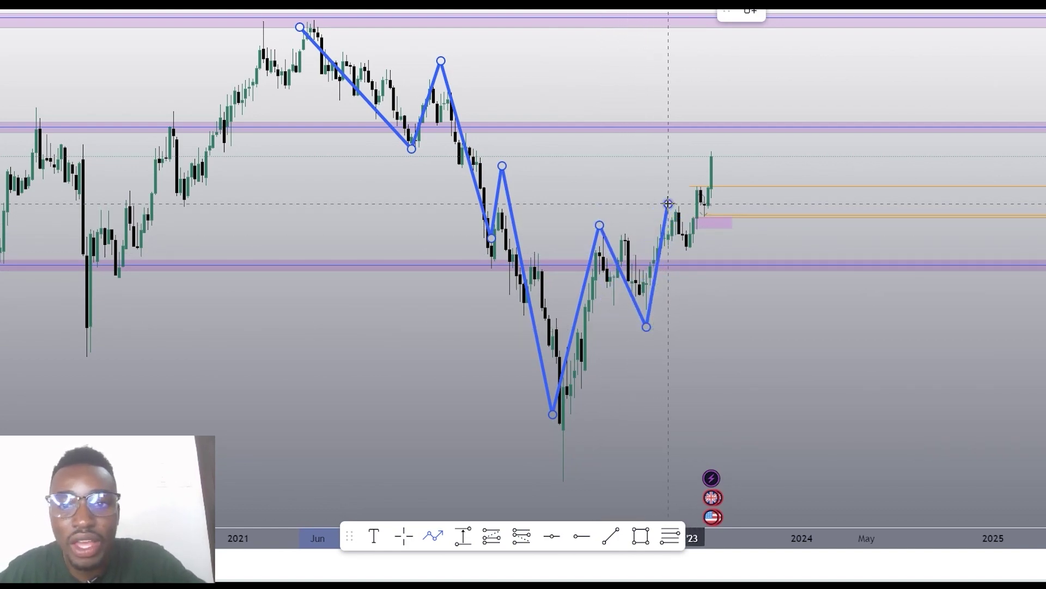
left_click(700, 256)
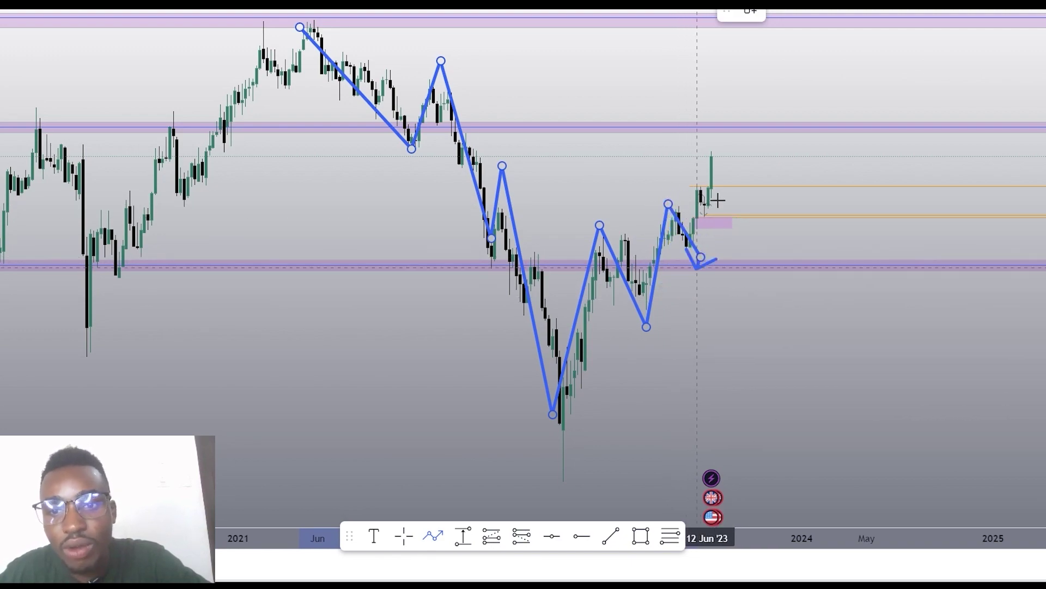
left_click(727, 163)
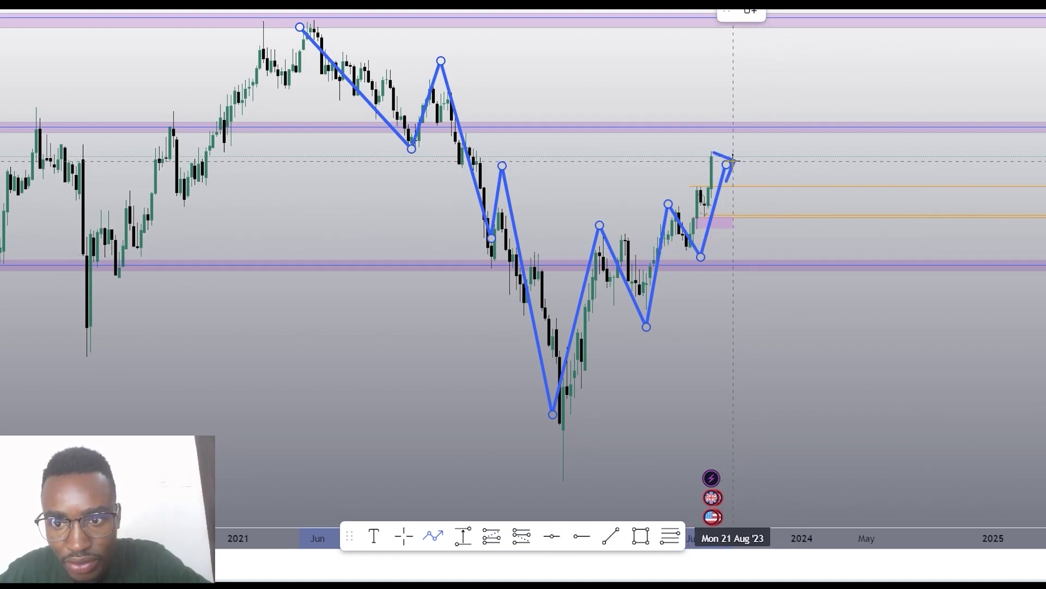
double_click(734, 161)
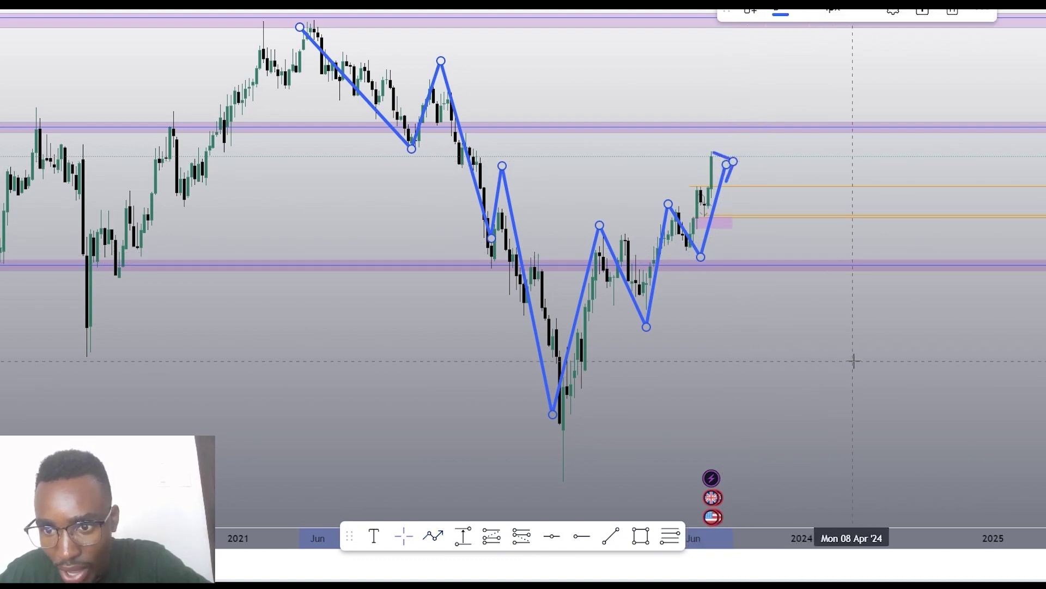
left_click(879, 403)
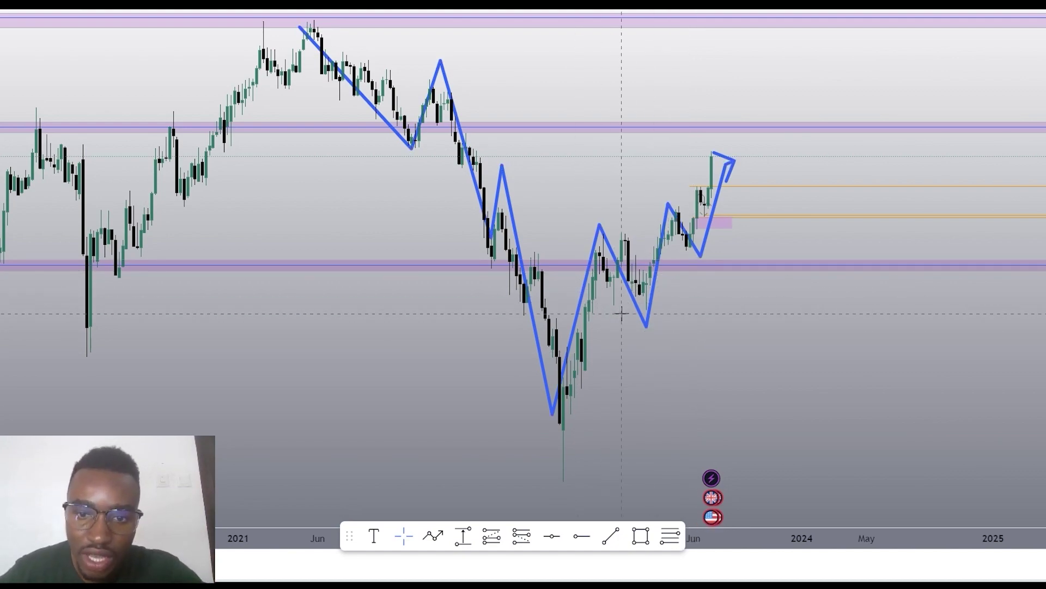
Delete the zigzag path from the weekly chart and switch to the one-day interval.
left_click(646, 325)
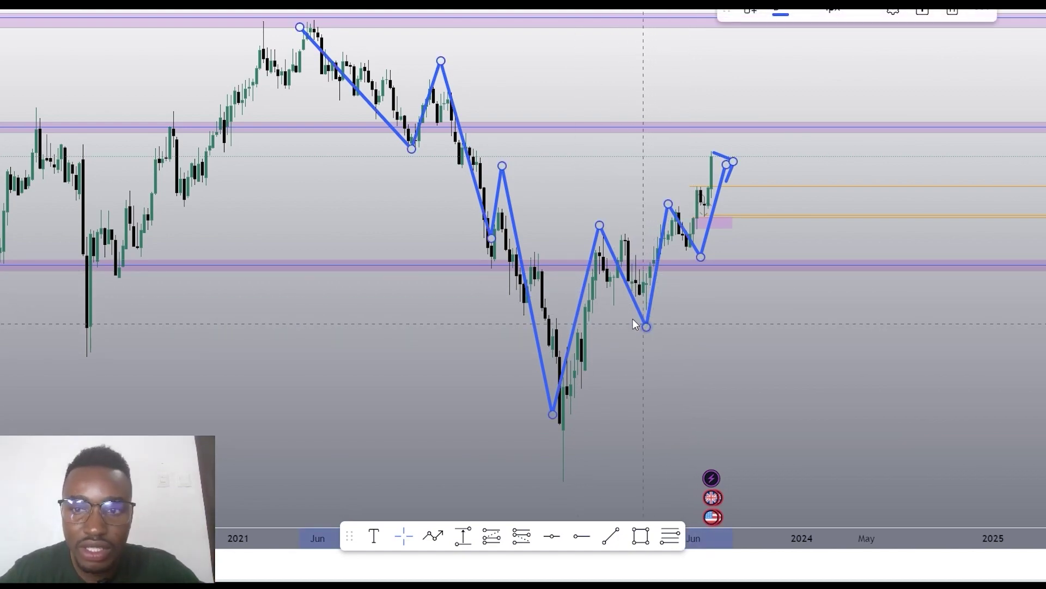
key("Delete")
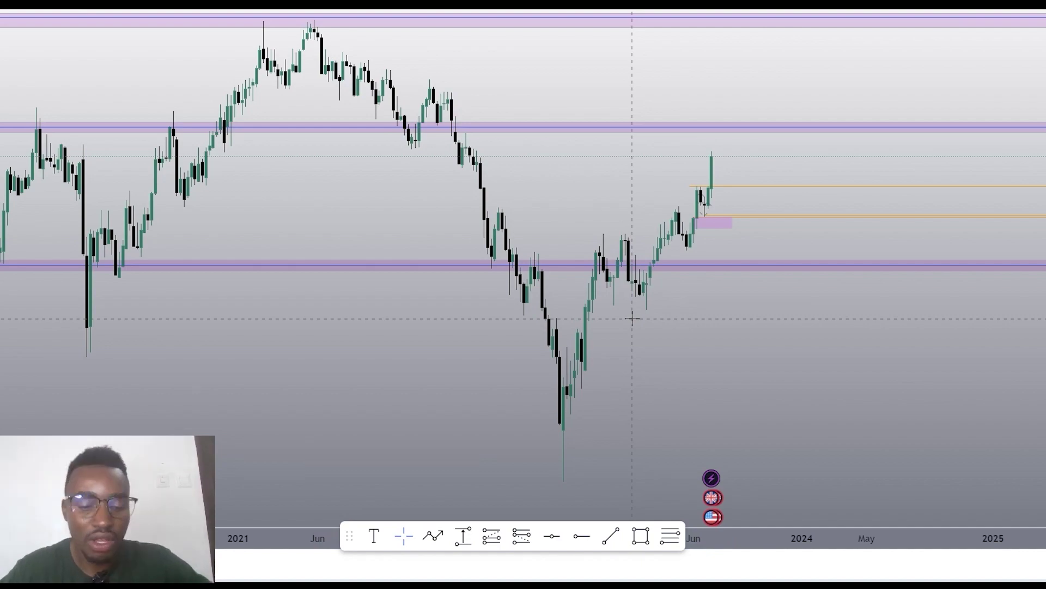
type("1D")
key("Return")
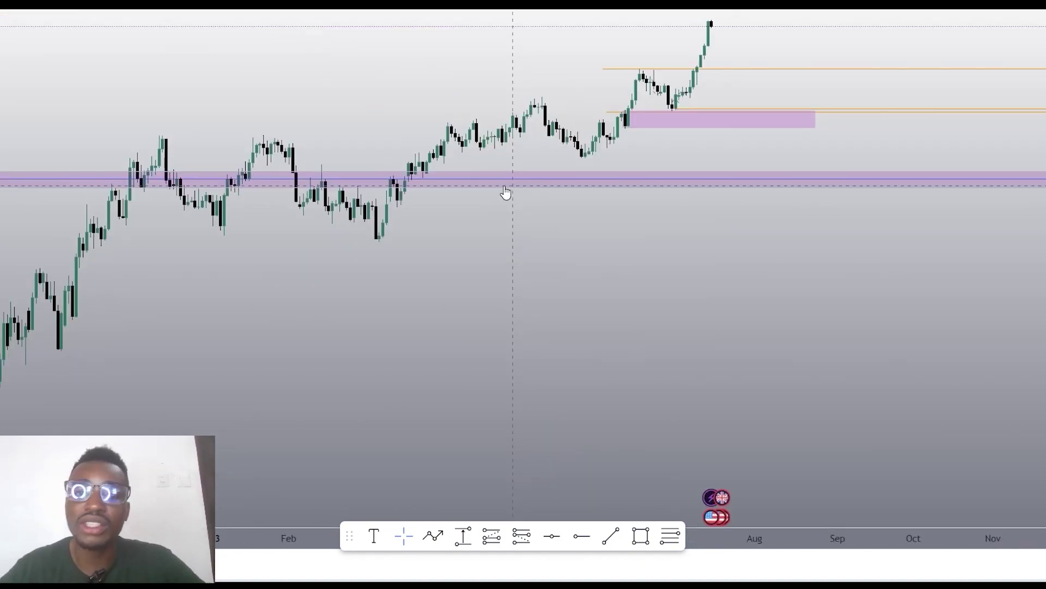
Start a zigzag path at the late-September 2022 low, tracing the first two daily upswings and their pullbacks to early November.
left_click_drag(345, 300, 493, 266)
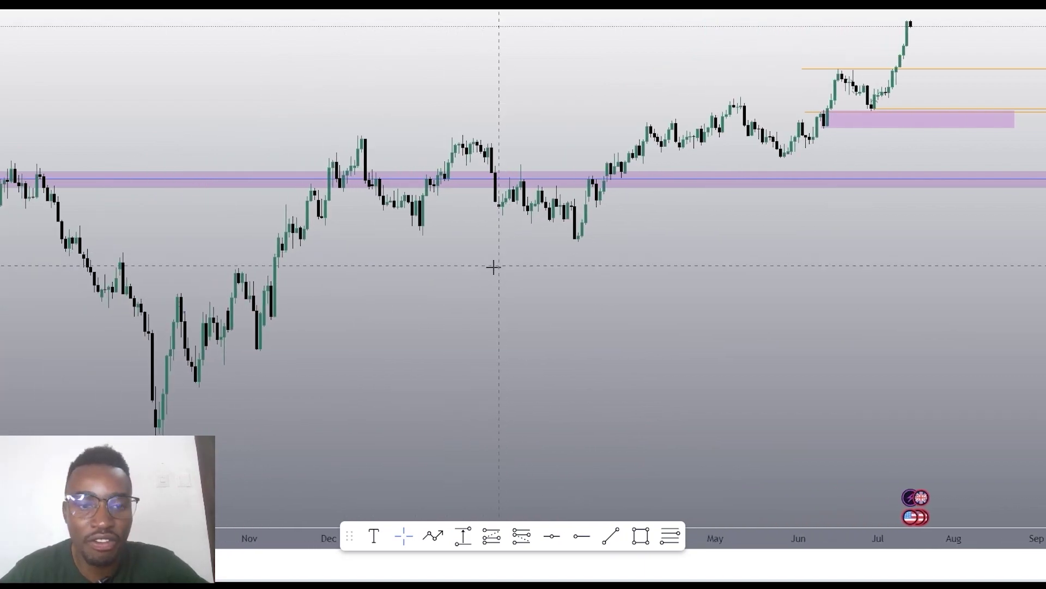
scroll(442, 302, "down", 1)
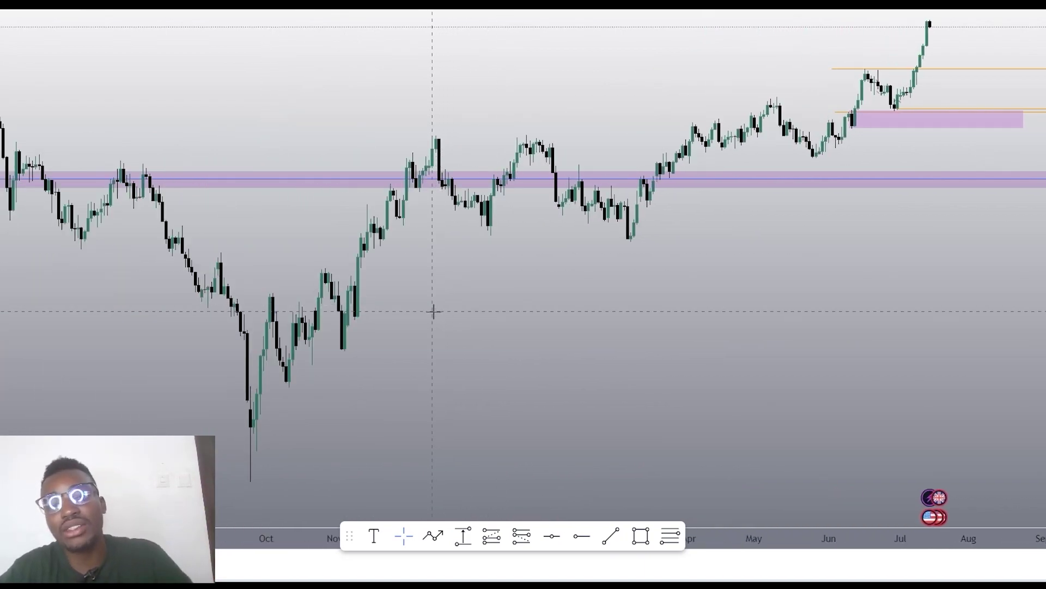
scroll(435, 310, "down", 1)
scroll(434, 311, "up", 1)
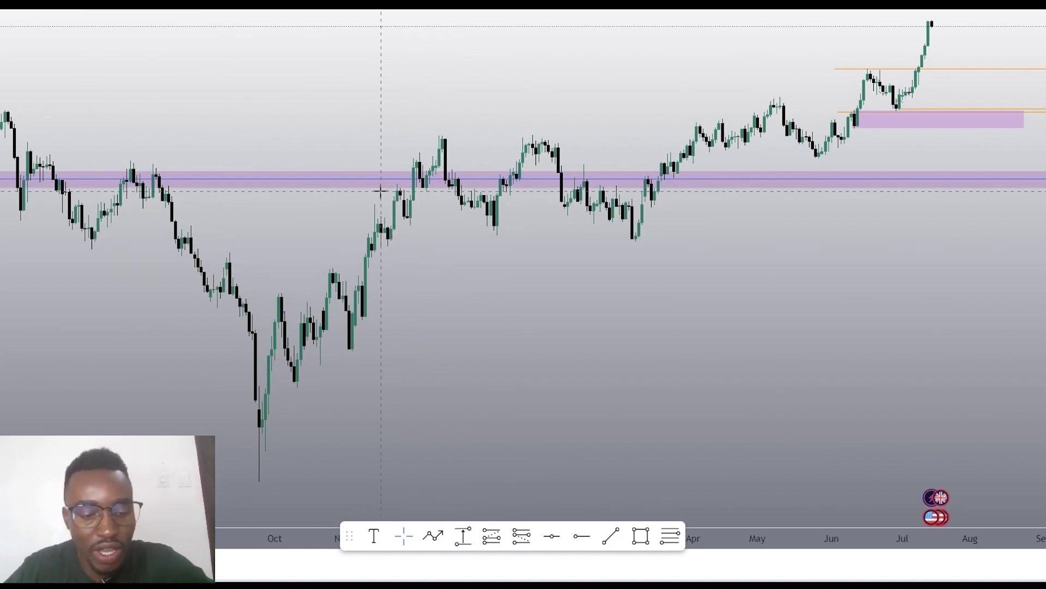
scroll(381, 194, "down", 2)
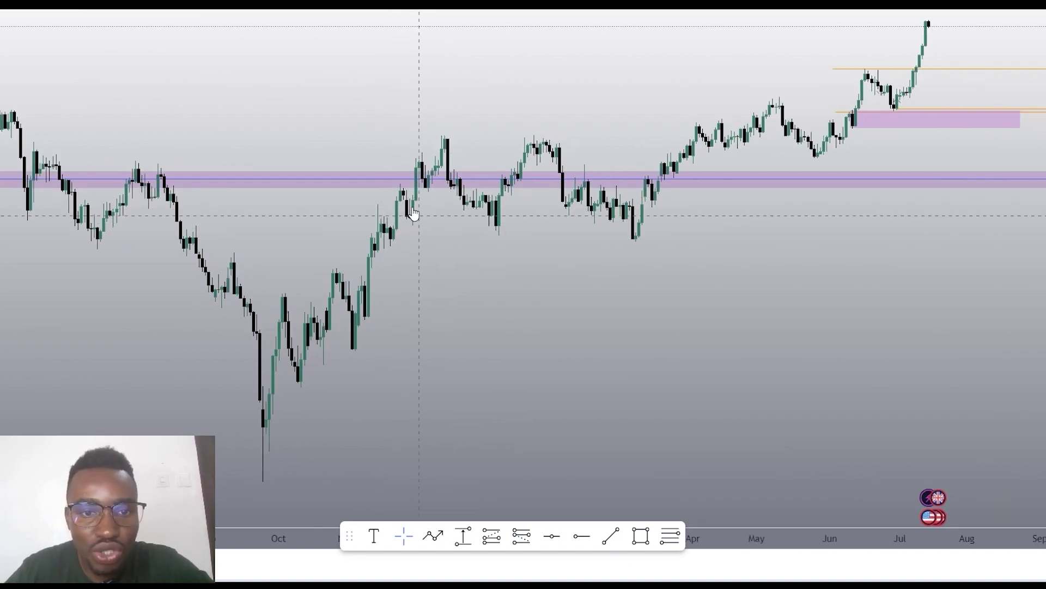
scroll(414, 202, "up", 1)
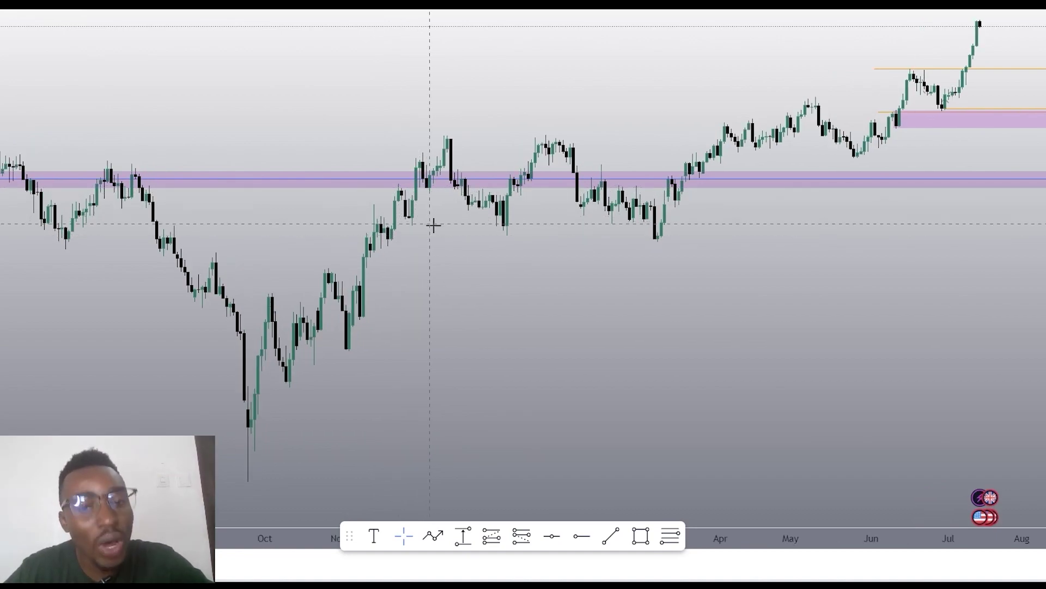
scroll(446, 233, "up", 1)
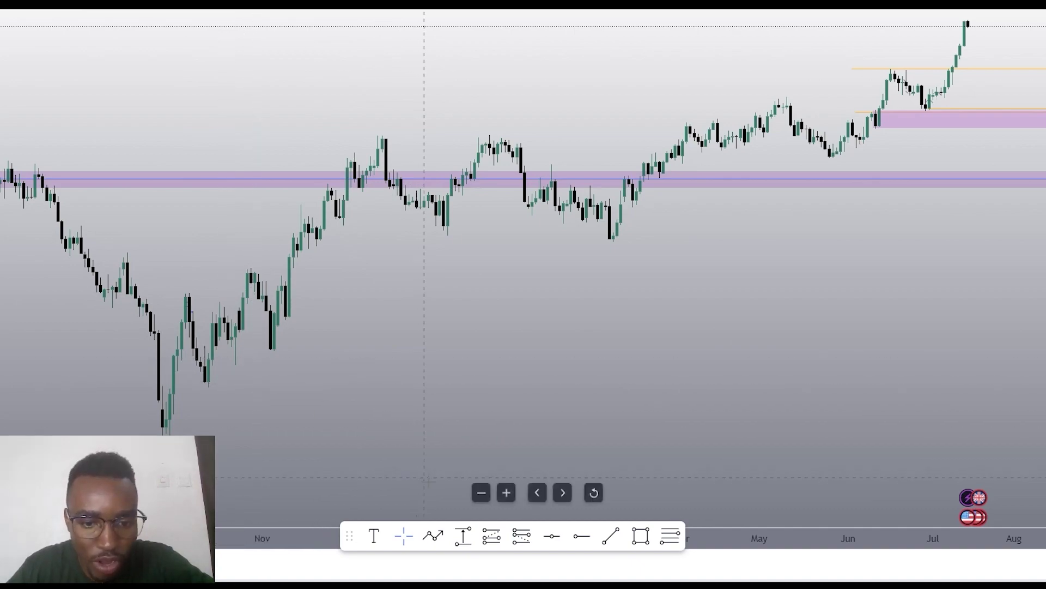
left_click(434, 536)
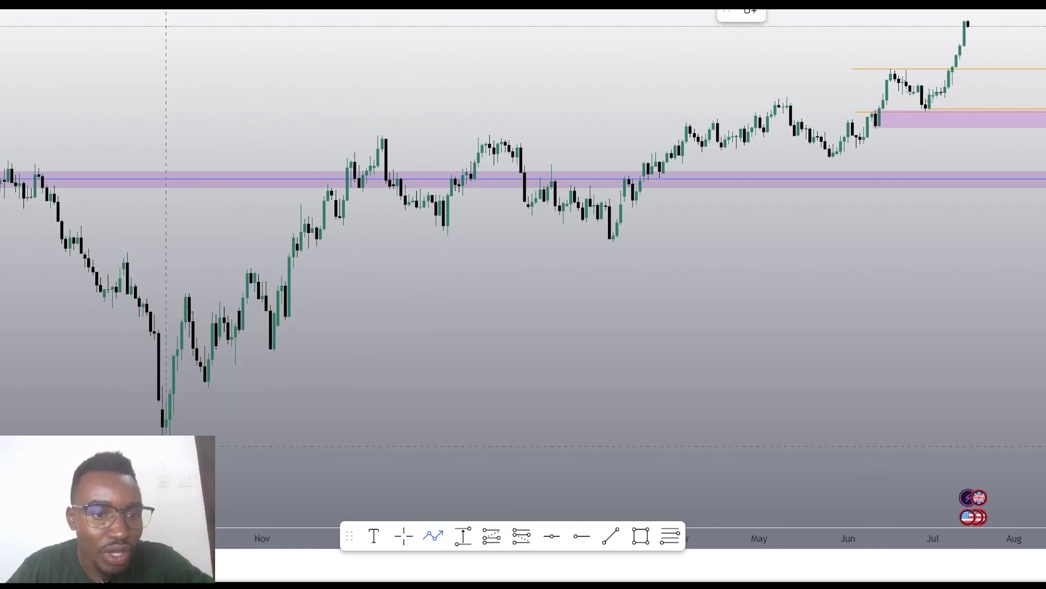
left_click(167, 434)
left_click(189, 289)
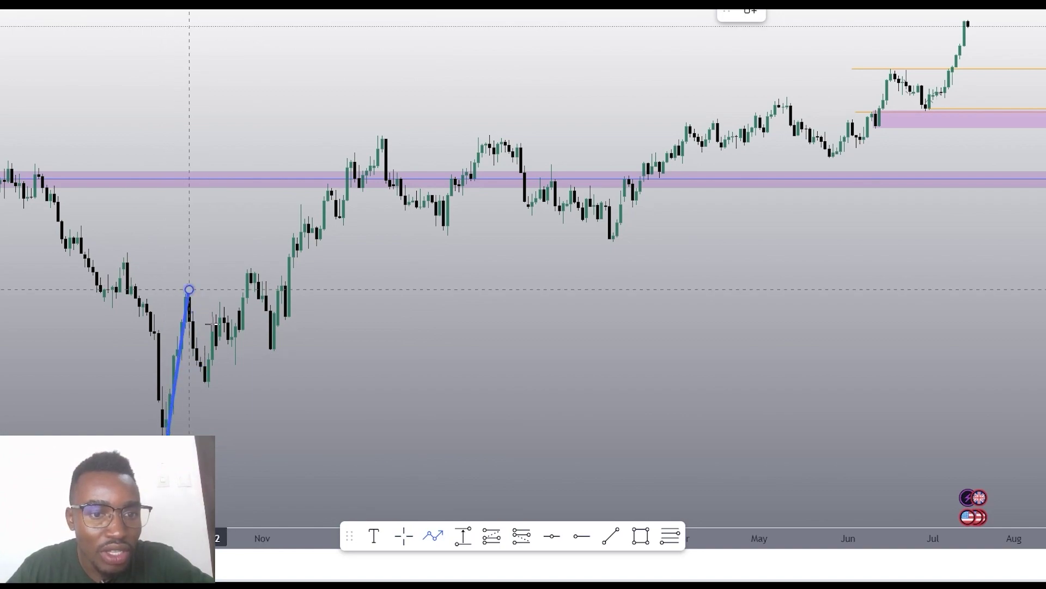
left_click(228, 389)
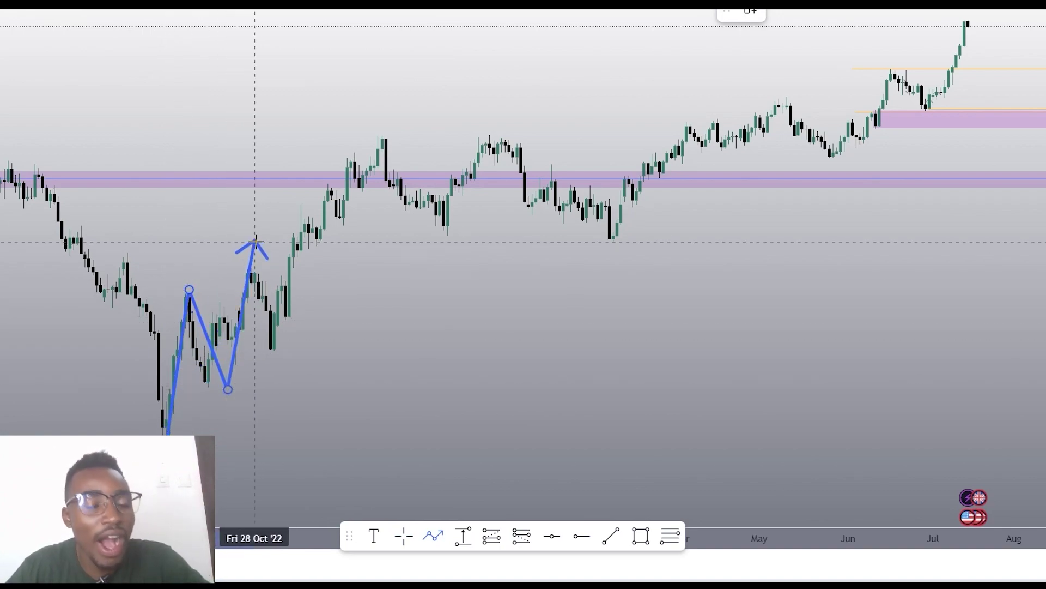
left_click(255, 241)
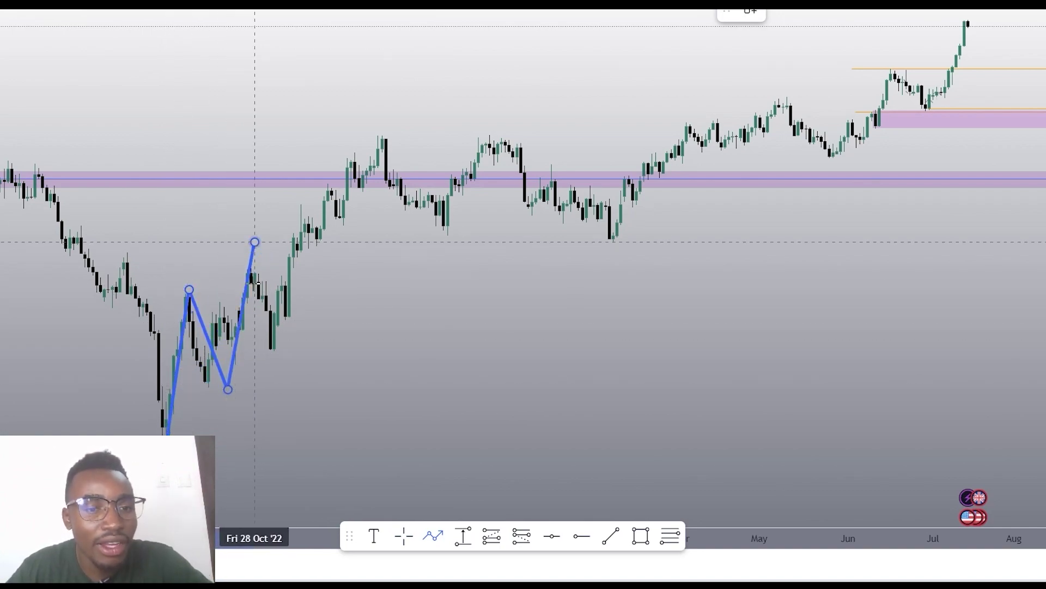
left_click(265, 357)
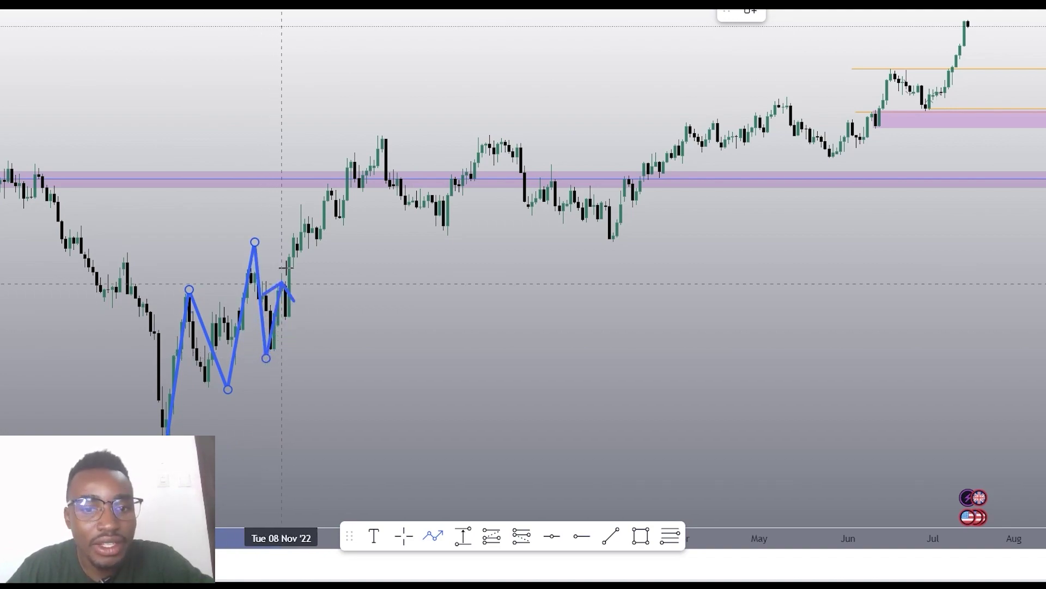
Continue the zigzag path up to the December 2022 high and down to the early-January low, and finish it there.
left_click(334, 182)
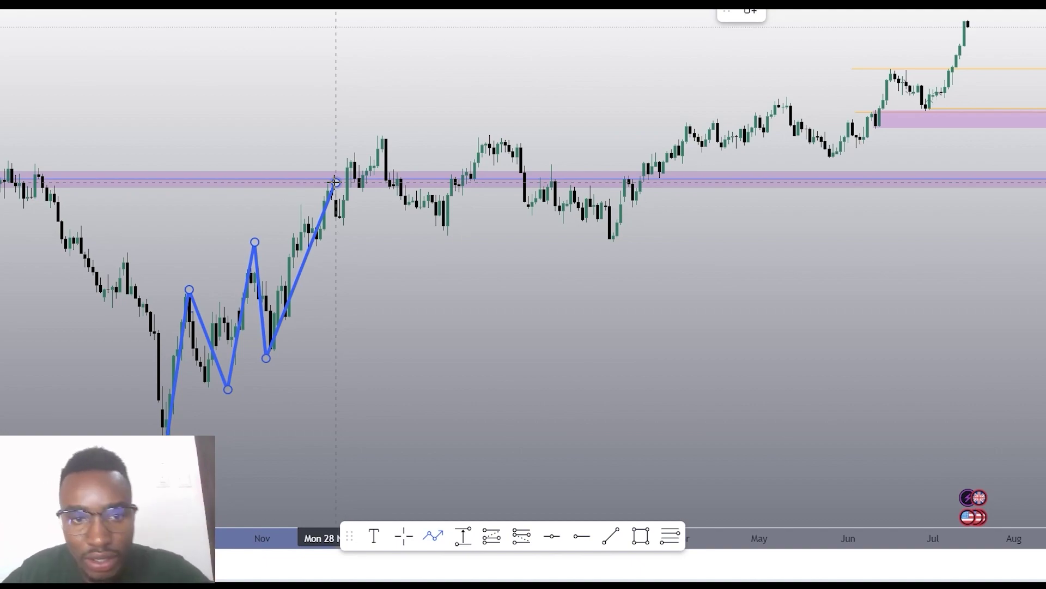
left_click(359, 139)
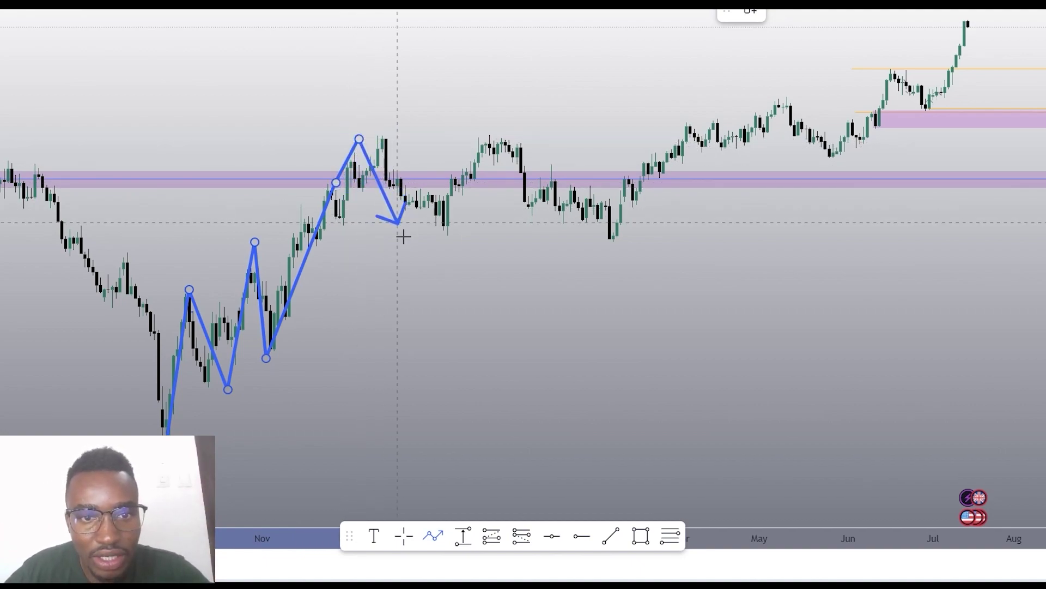
left_click(440, 231)
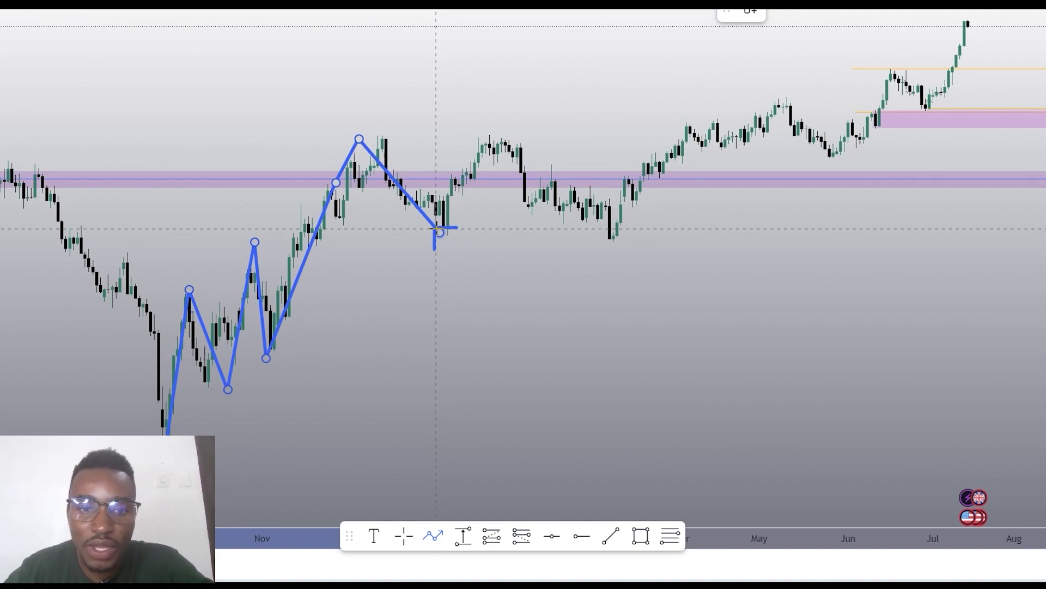
double_click(437, 229)
left_click(478, 320)
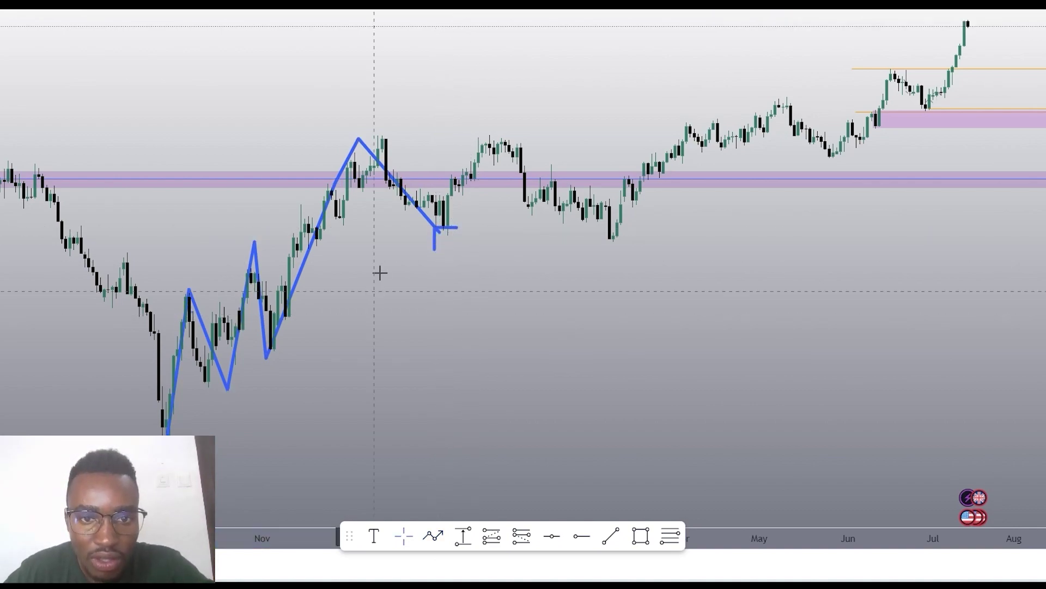
Place a horizontal ray from the late-November 2022 consolidation, level with the early-January pullback low where the zigzag path ends.
scroll(368, 248, "up", 1)
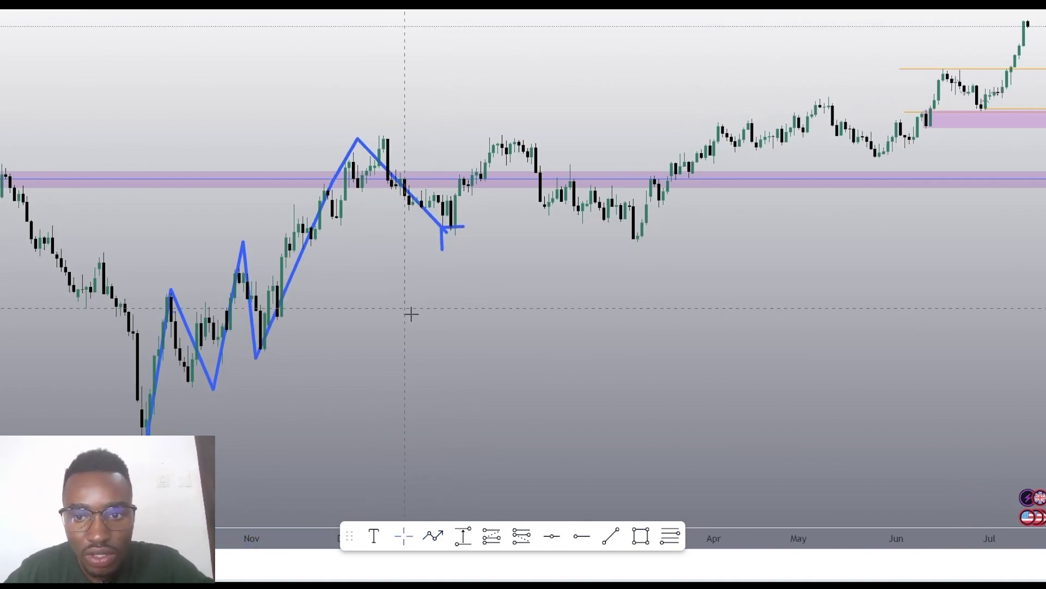
left_click_drag(476, 381, 474, 243)
scroll(454, 216, "up", 1)
scroll(454, 216, "up", 1)
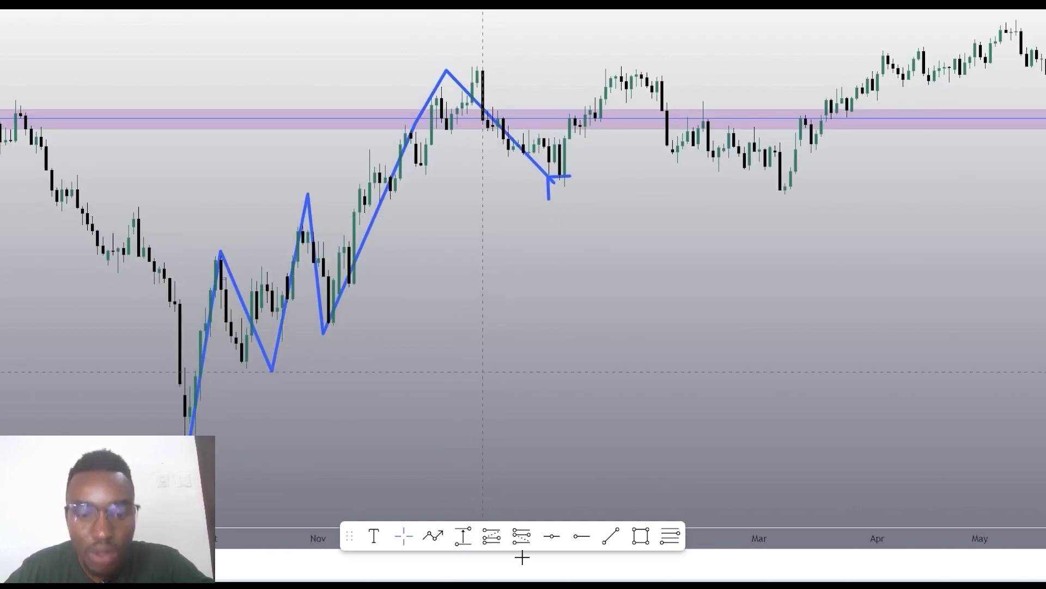
left_click(583, 526)
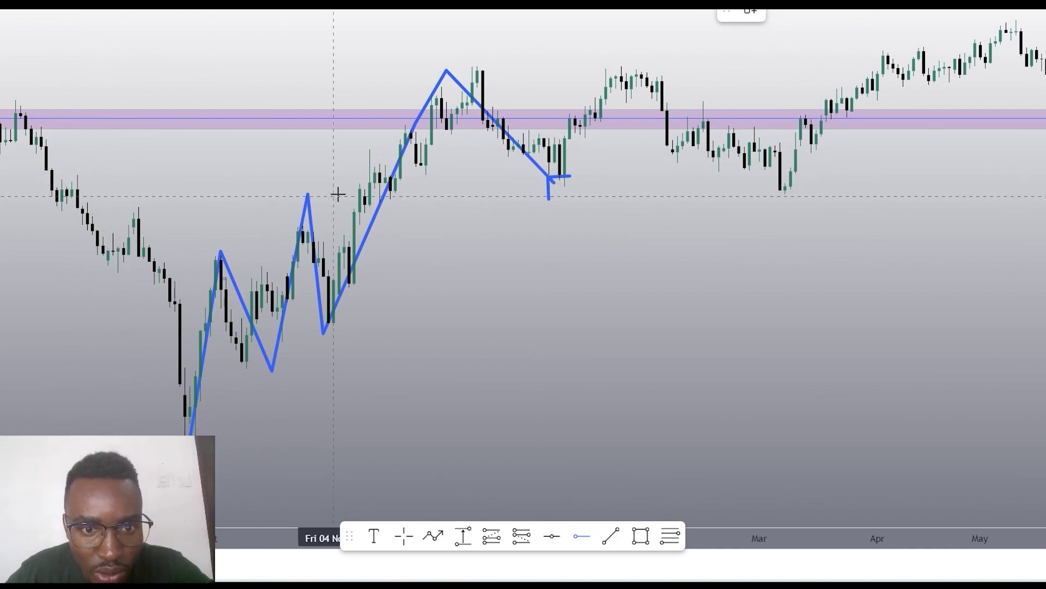
left_click(370, 178)
left_click_drag(657, 181, 657, 187)
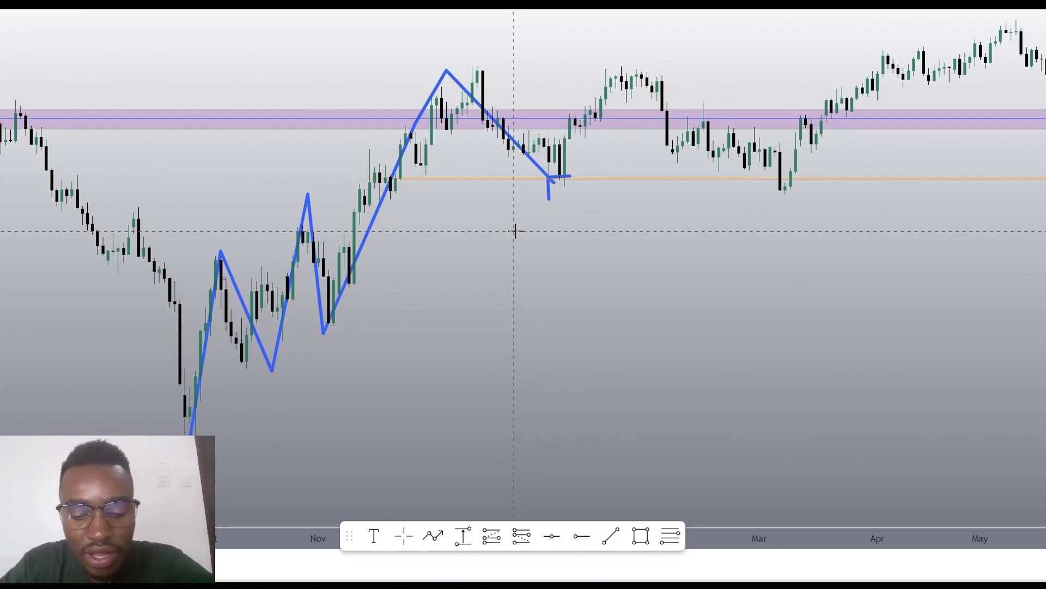
Switch the chart to the four-hour interval and shift the daily zigzag path so it ends at the early-January 2023 low.
type("4H")
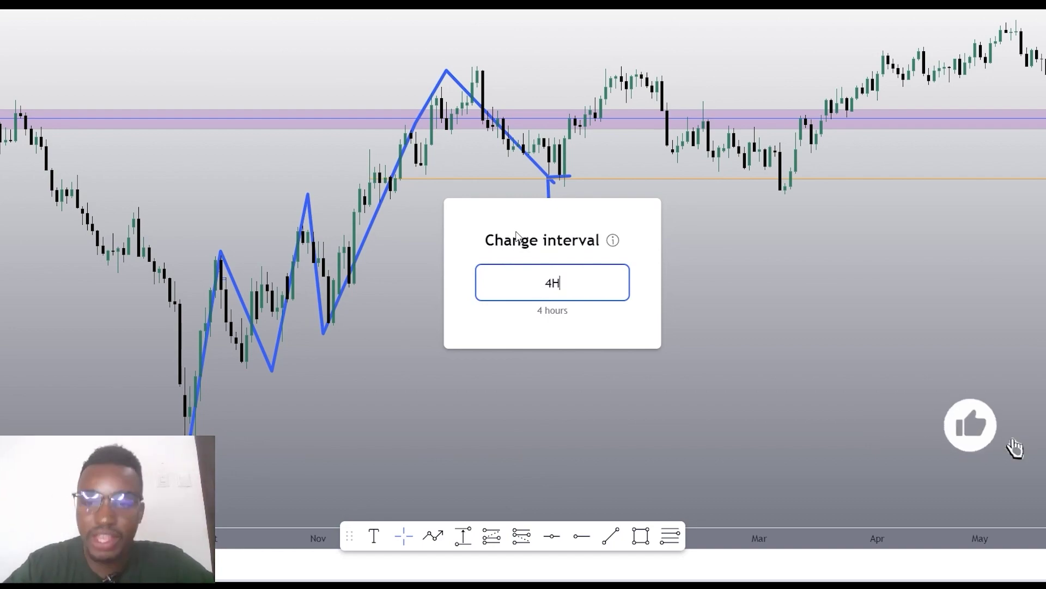
key("Return")
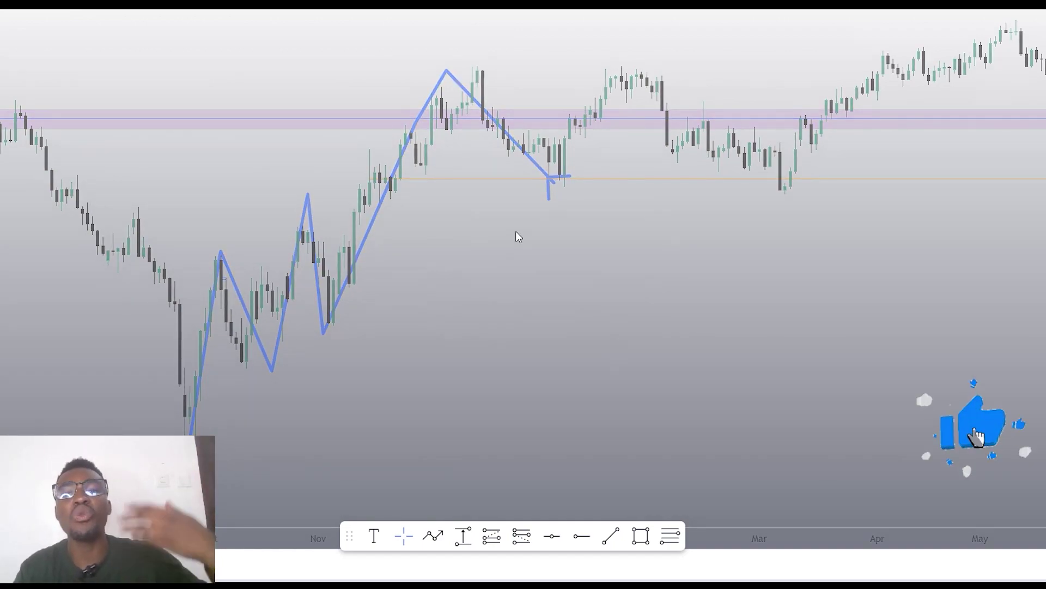
scroll(474, 229, "down", 4)
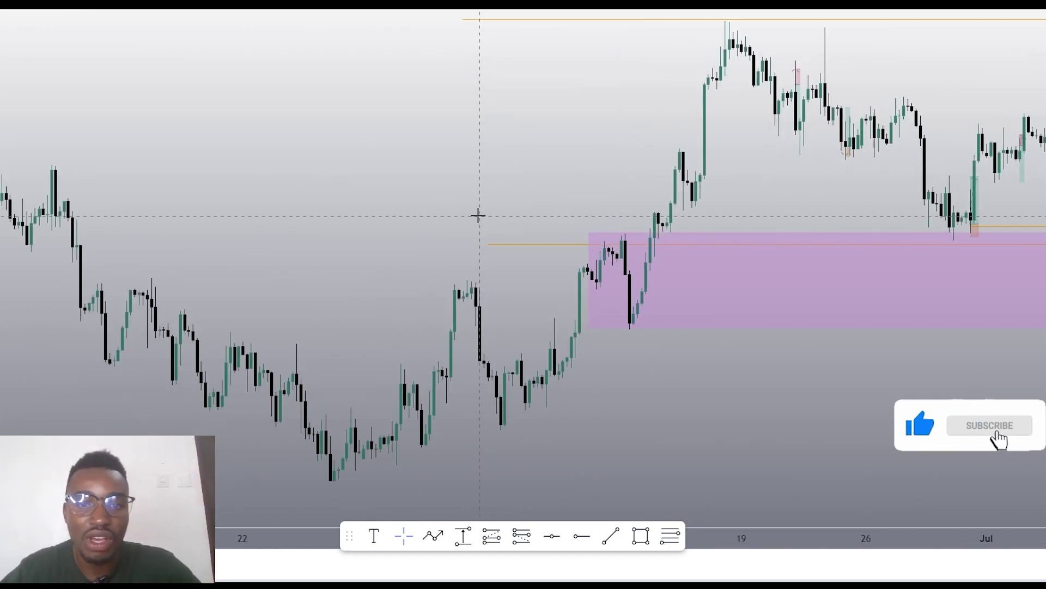
scroll(469, 236, "down", 4)
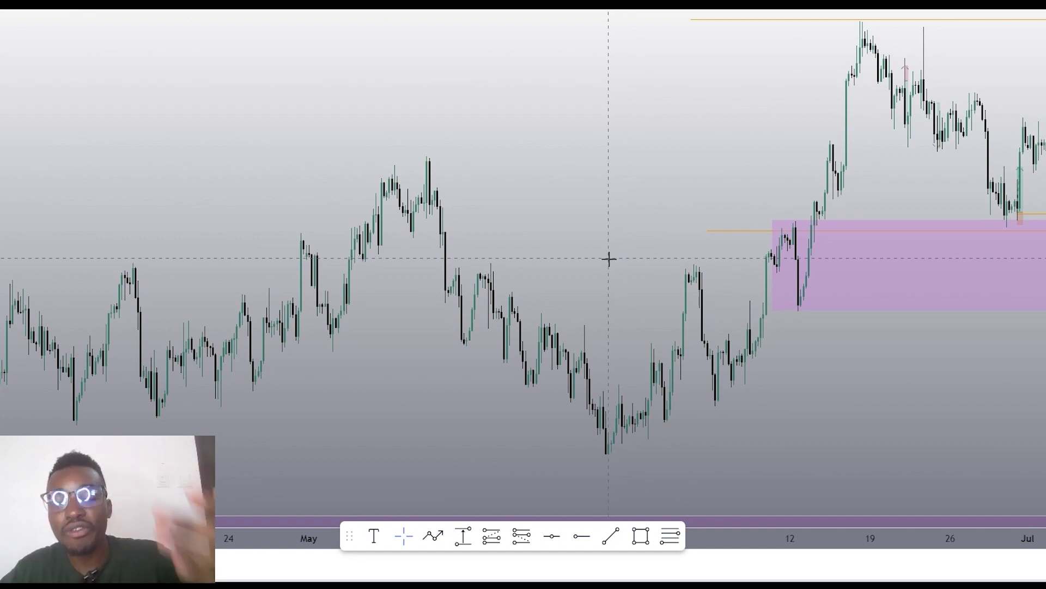
left_click_drag(587, 314, 459, 90)
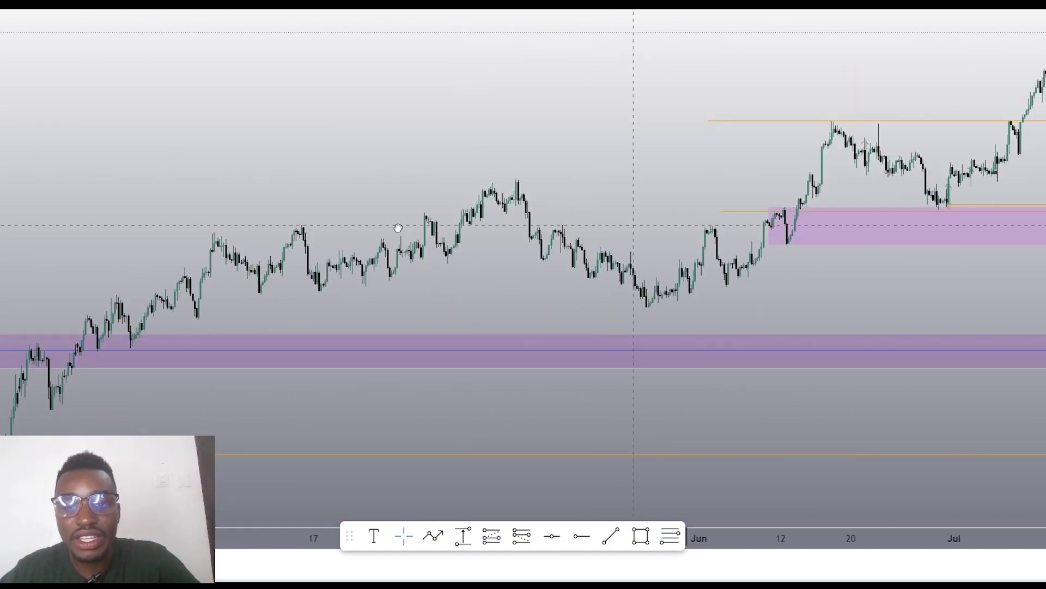
left_click_drag(630, 227, 217, 211)
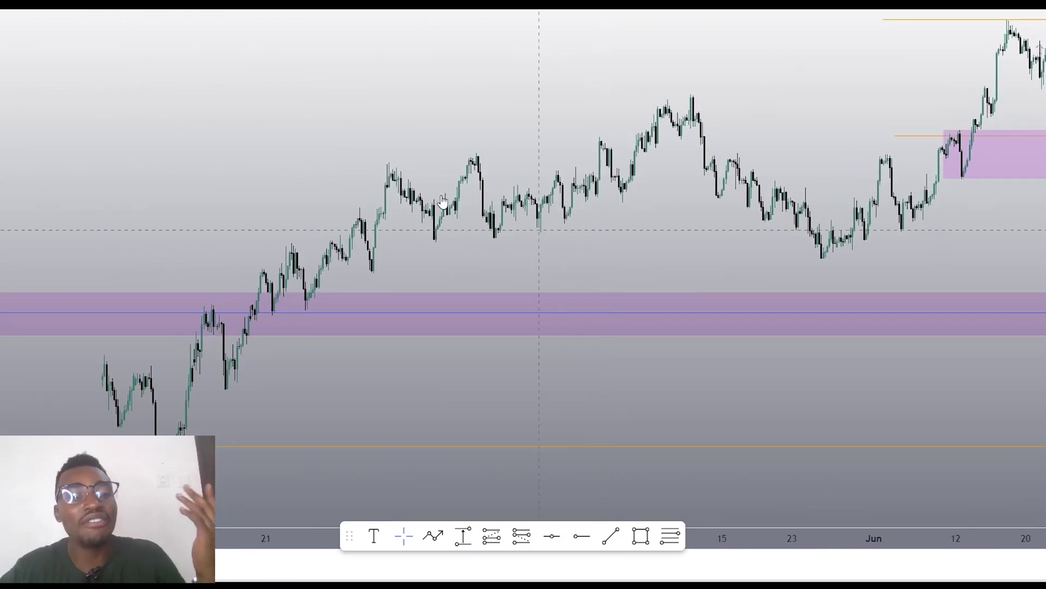
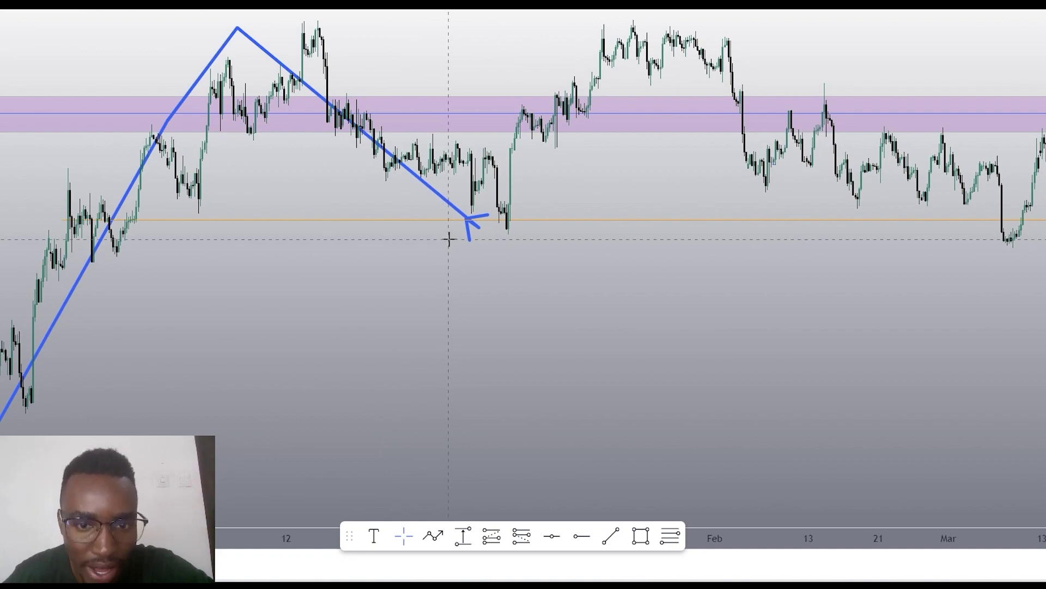
left_click(481, 223)
mouse_move(477, 222)
left_mouse_down()
mouse_move(486, 231)
mouse_move(523, 226)
mouse_move(506, 220)
left_mouse_up()
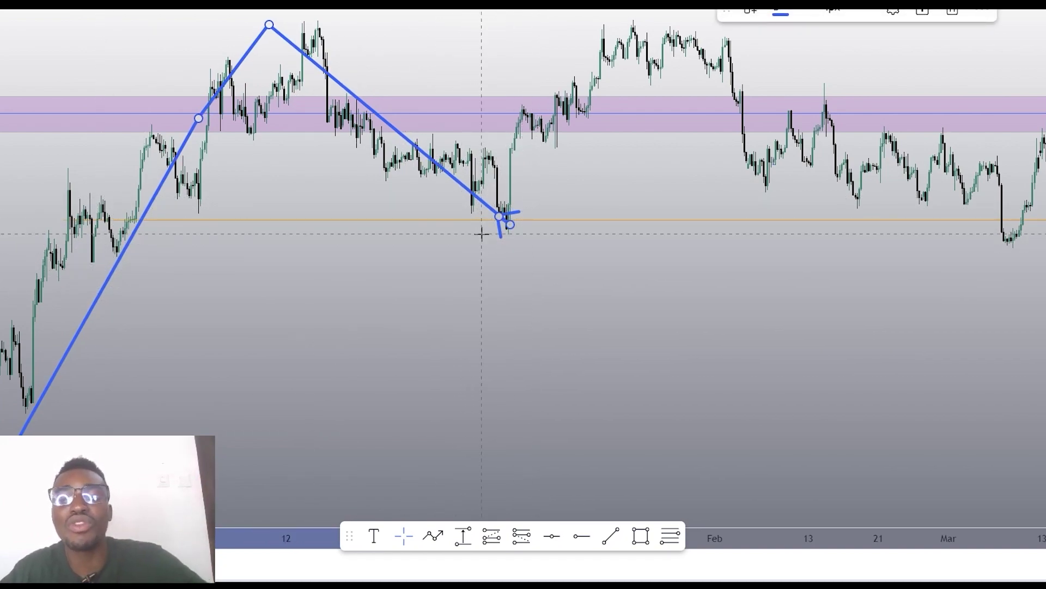
Trace a four-hour zigzag path through the early-January 2023 swing high, lower low and higher high, finishing at the following pullback low.
scroll(500, 207, "up", 1)
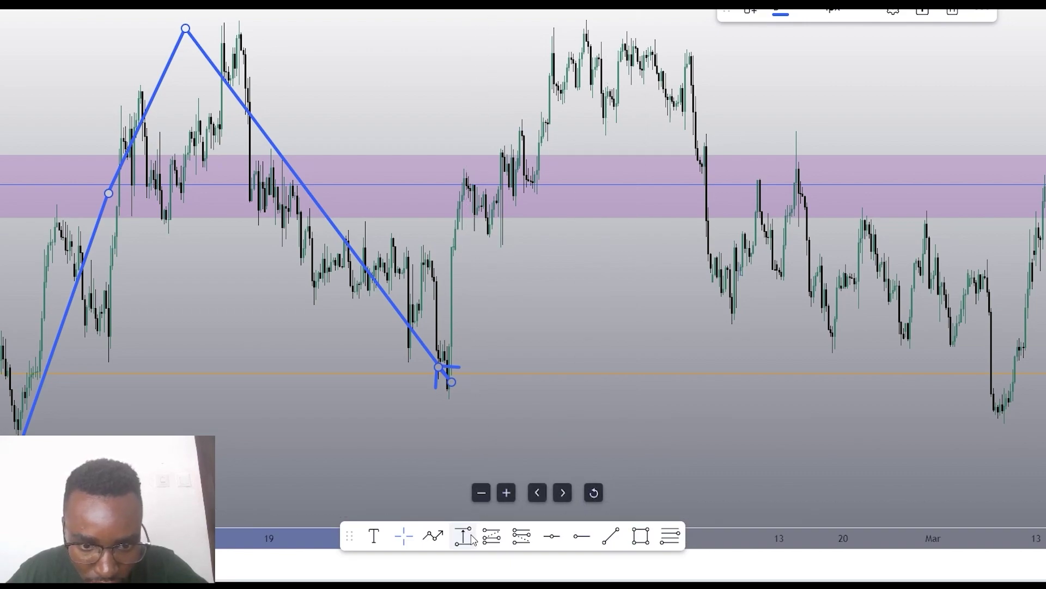
left_click(435, 536)
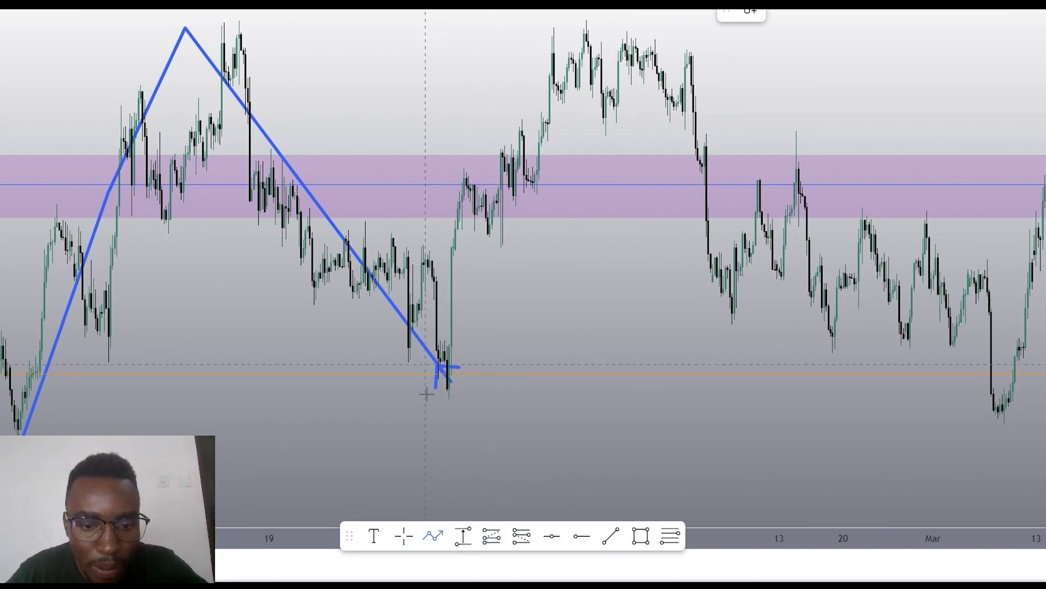
left_click(400, 361)
left_click(432, 219)
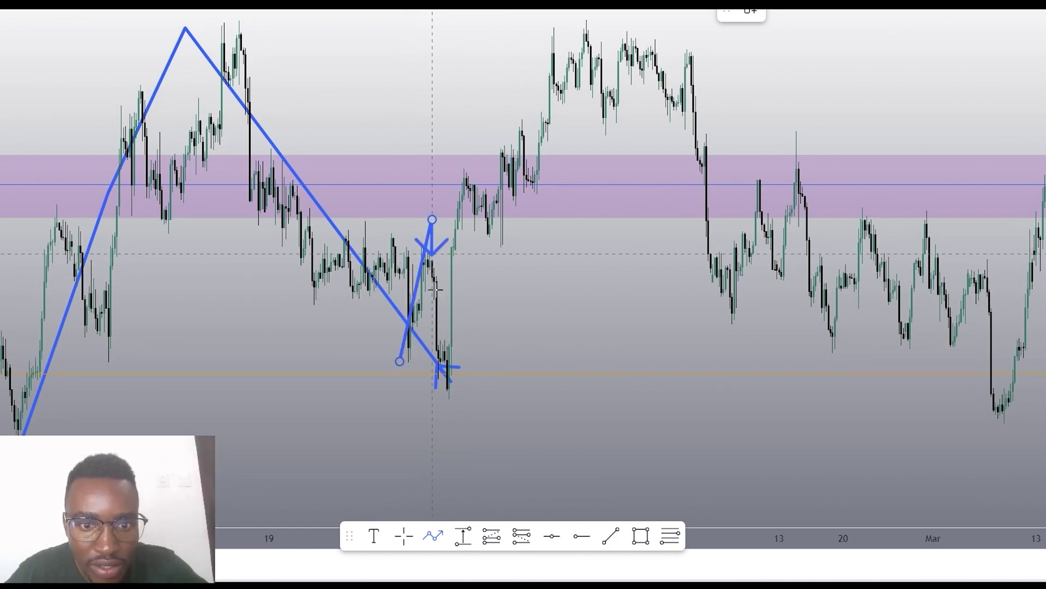
left_click(451, 372)
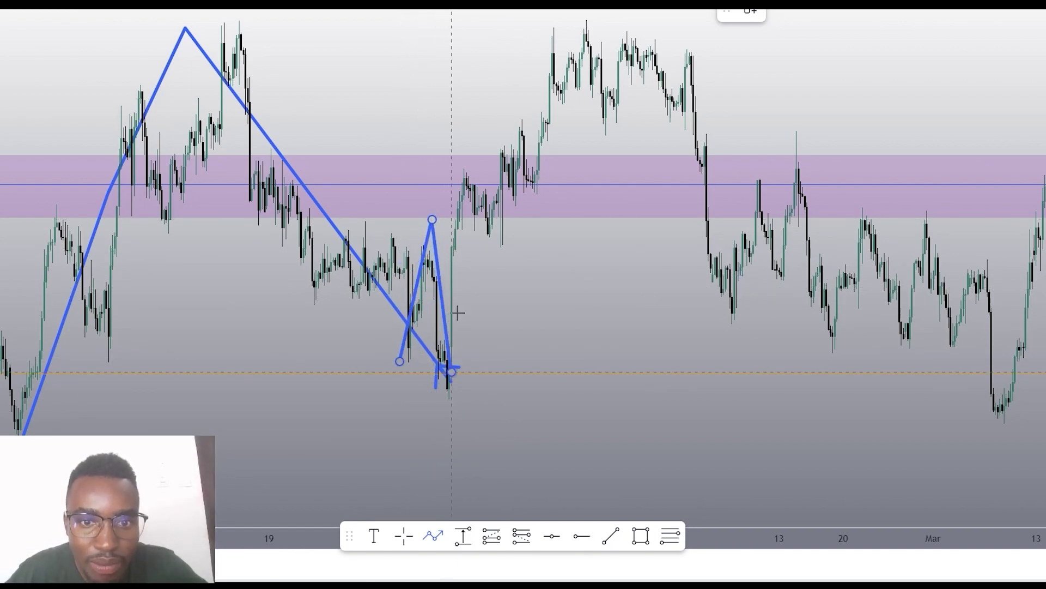
left_click(469, 138)
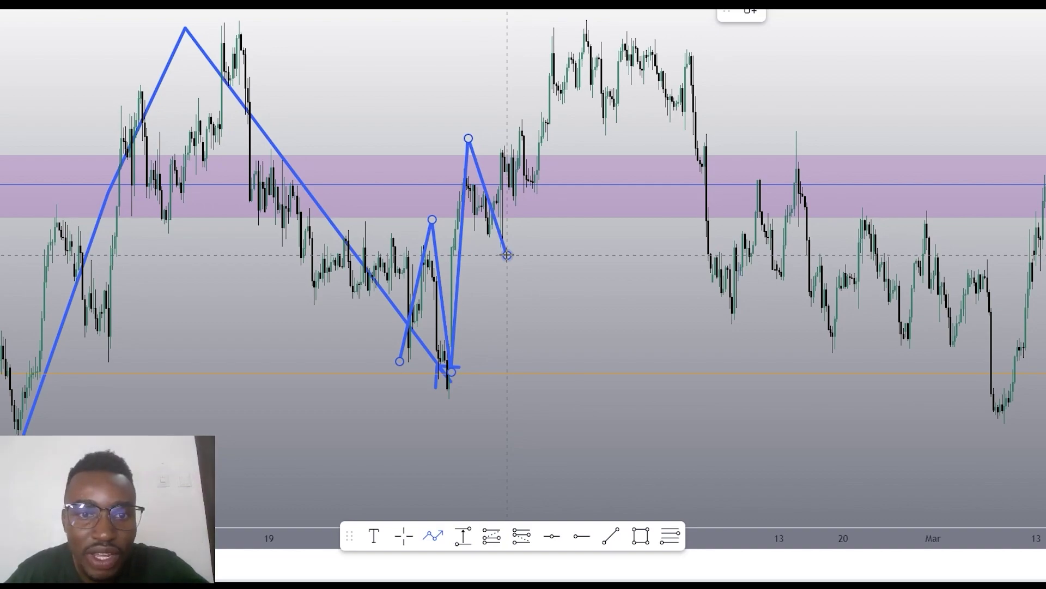
double_click(507, 255)
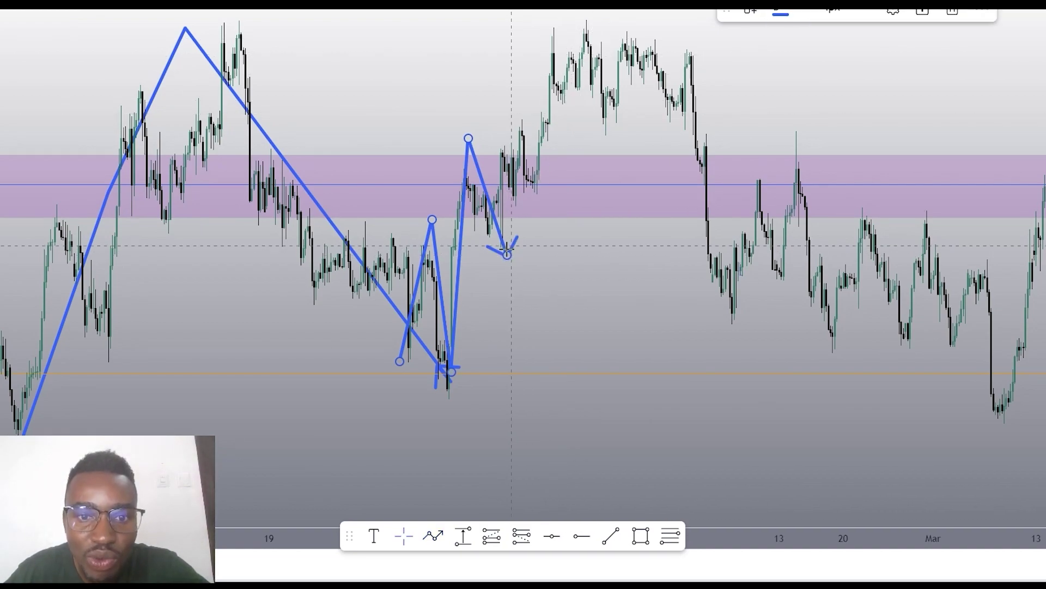
Place a horizontal ray from 19 December 2022 at the pullback level and trace the upswing from the pullback low to the late-January high.
left_click(582, 533)
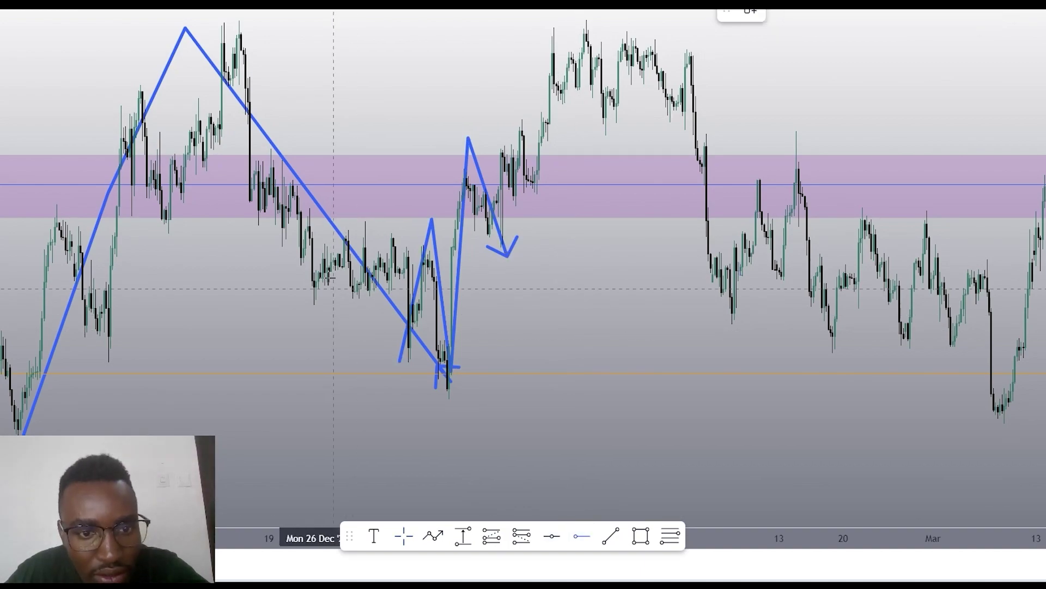
left_click(272, 233)
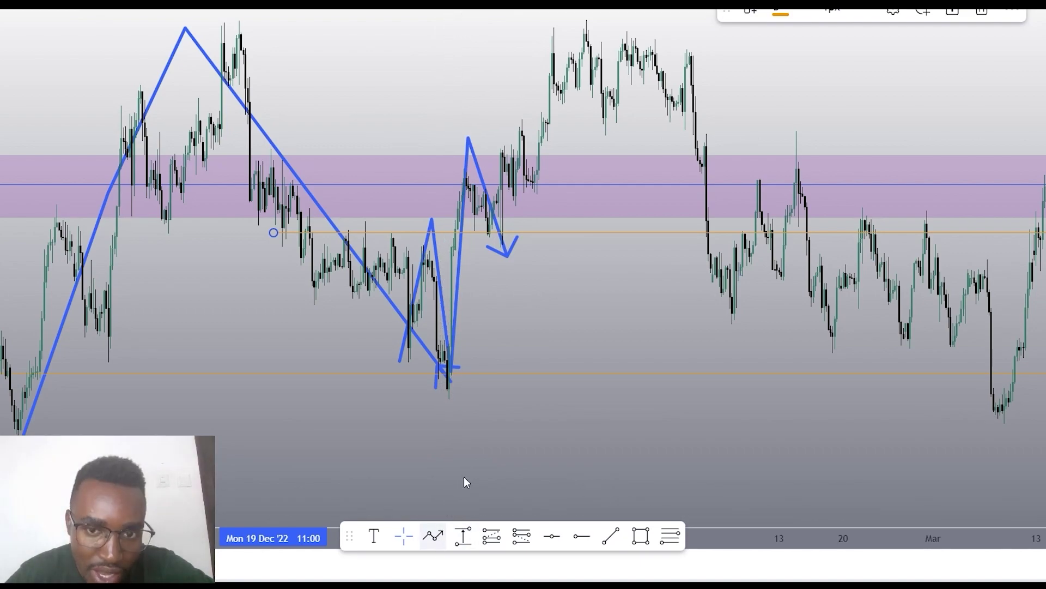
left_click(439, 527)
left_click(496, 248)
double_click(593, 17)
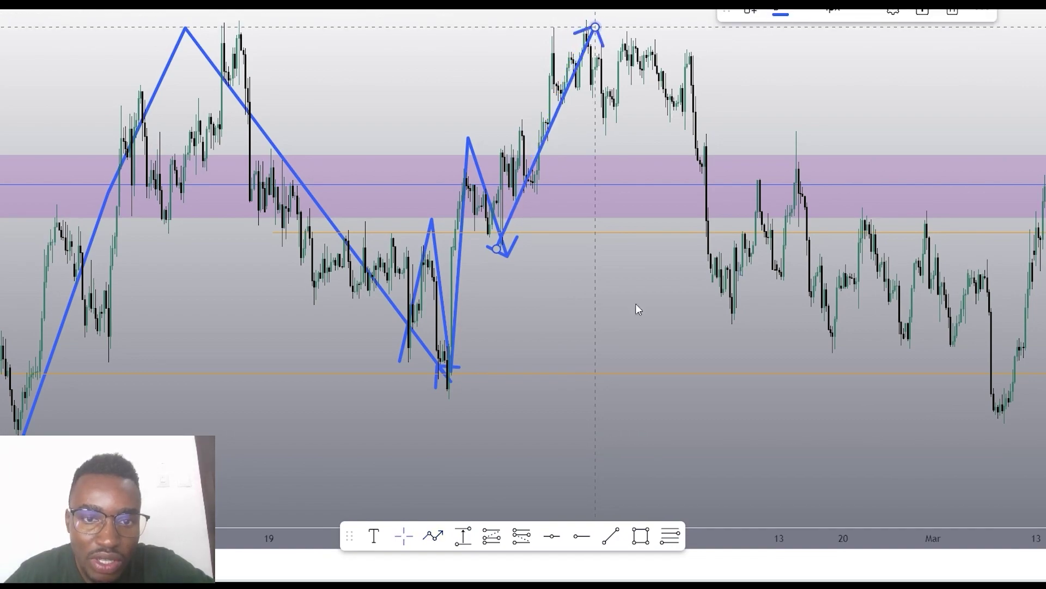
left_click(647, 492)
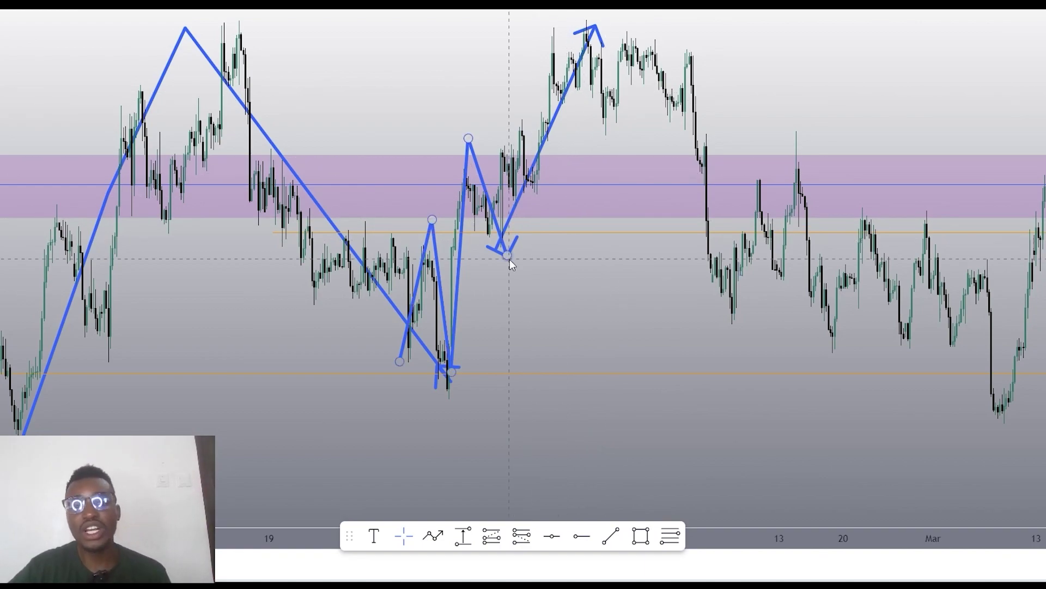
Clear all drawings from the four-hour chart.
mouse_move(685, 516)
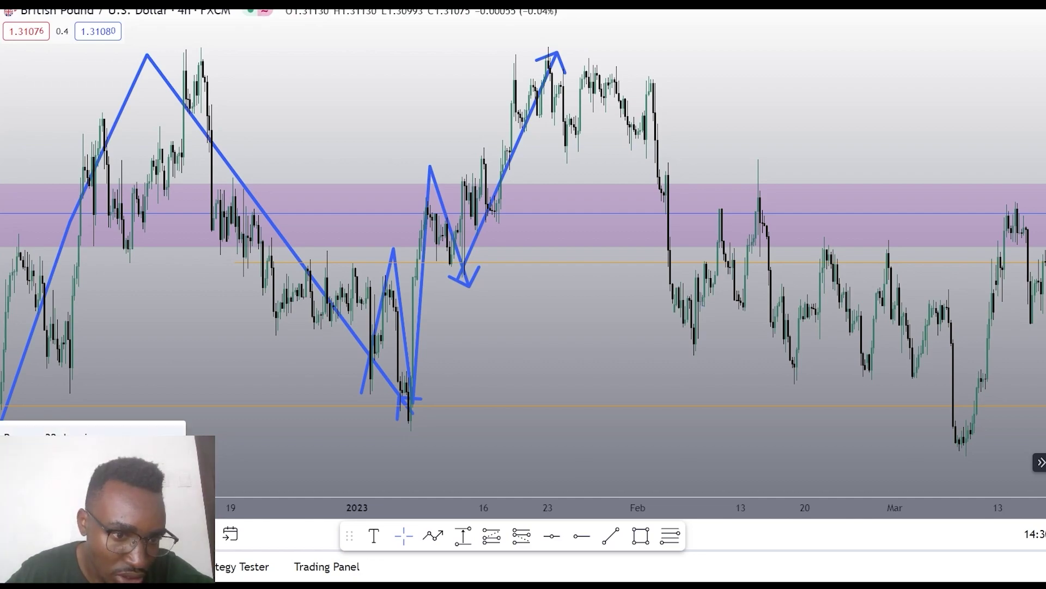
key("ctrl+alt+h")
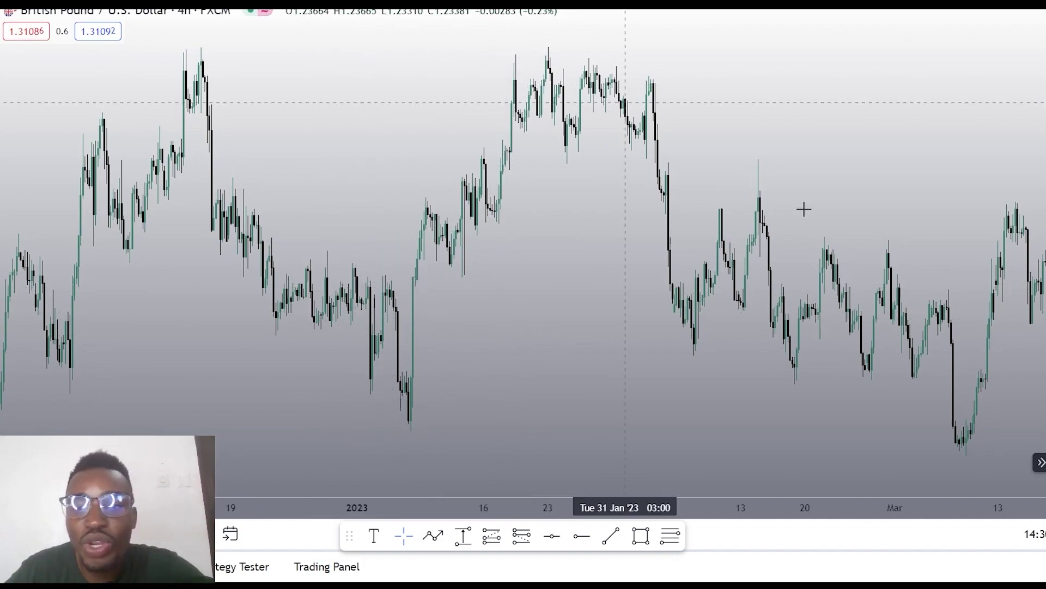
Draw a rectangle from the 10 May 2023 high to early June, enclosing the whole decline to the late-May low.
scroll(804, 208, "right", 10)
scroll(599, 270, "right", 10)
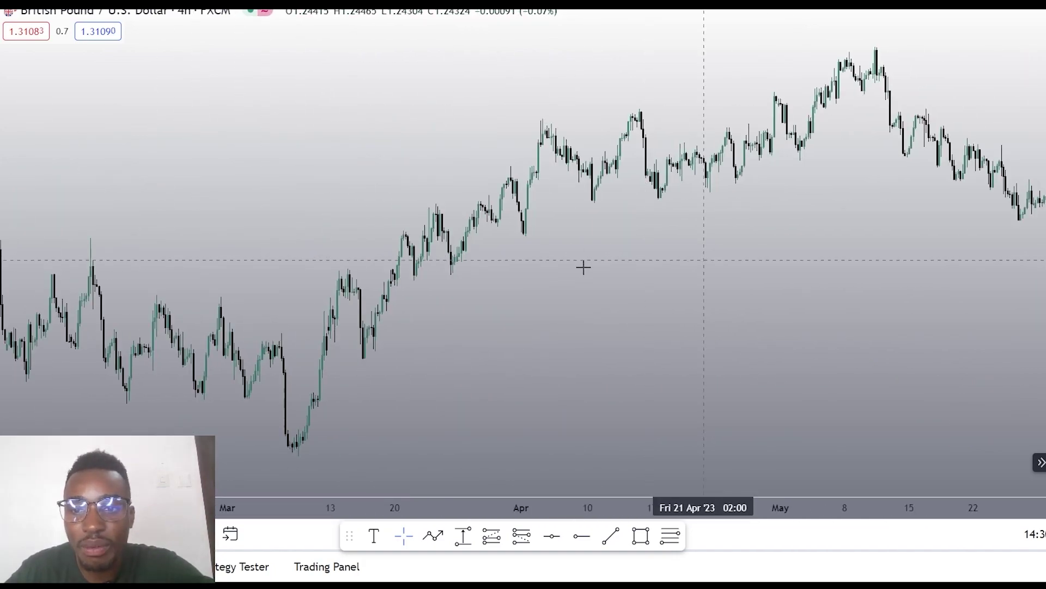
scroll(225, 226, "right", 10)
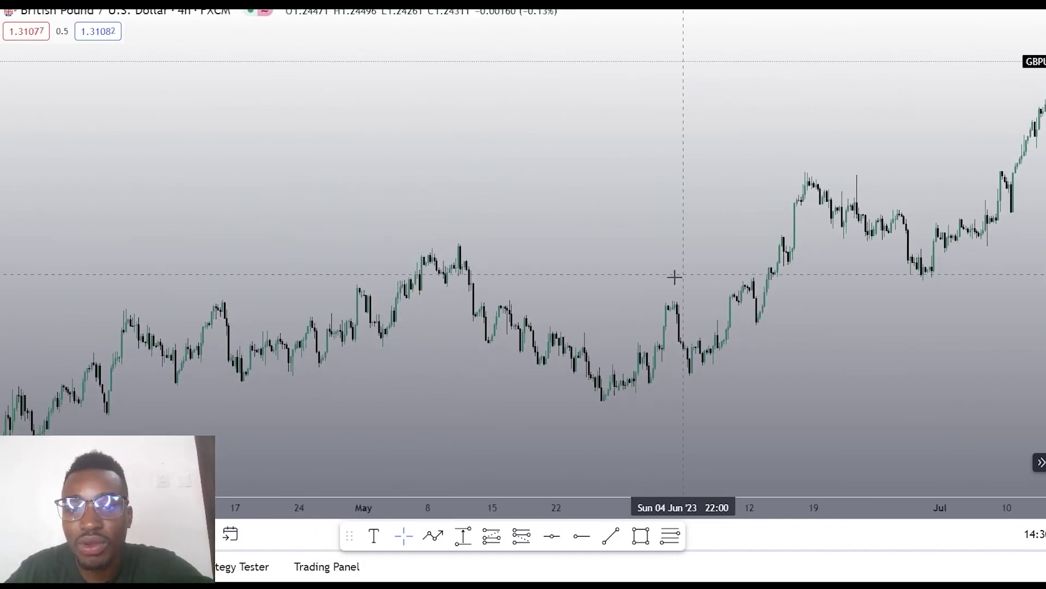
scroll(608, 285, "left", 5)
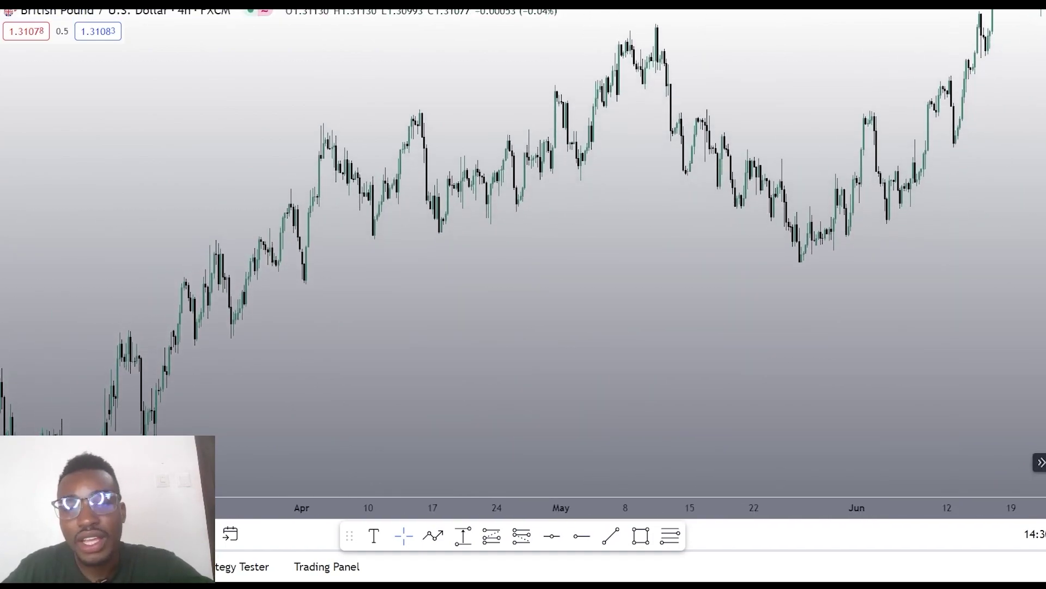
left_click_drag(785, 282, 566, 305)
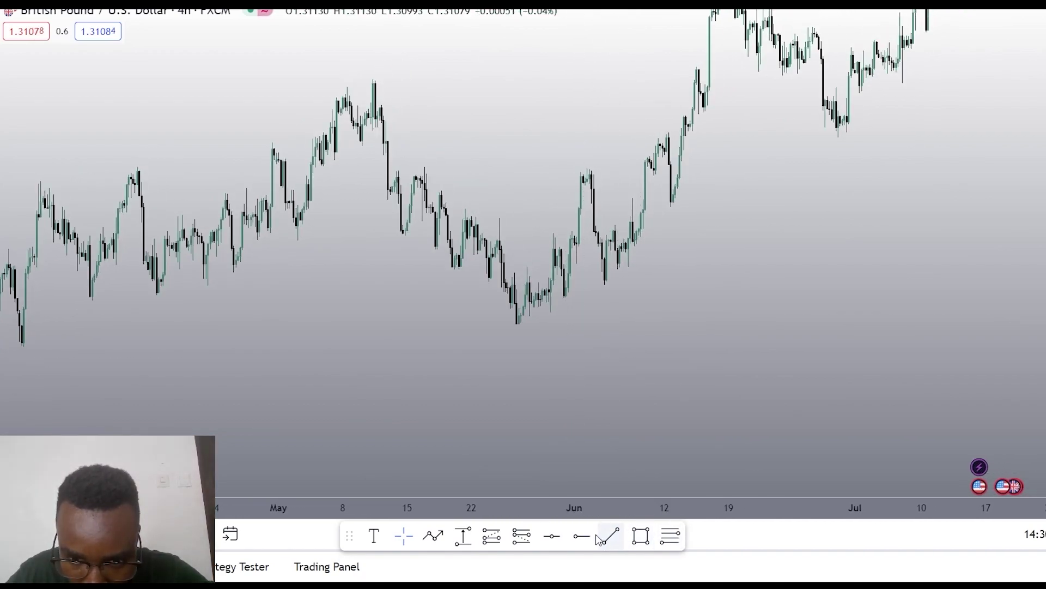
left_click(642, 536)
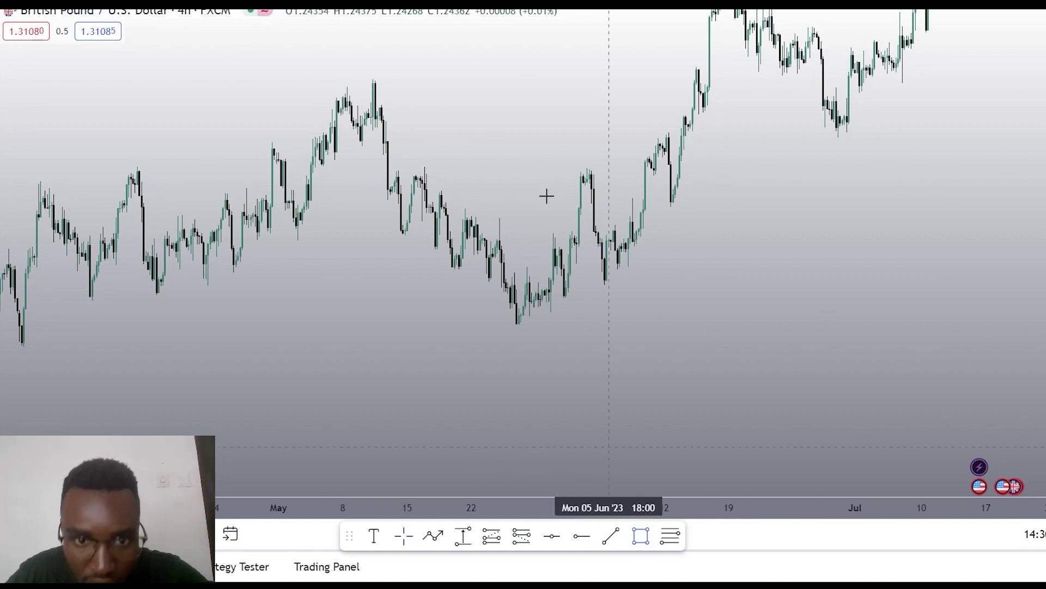
left_click(370, 82)
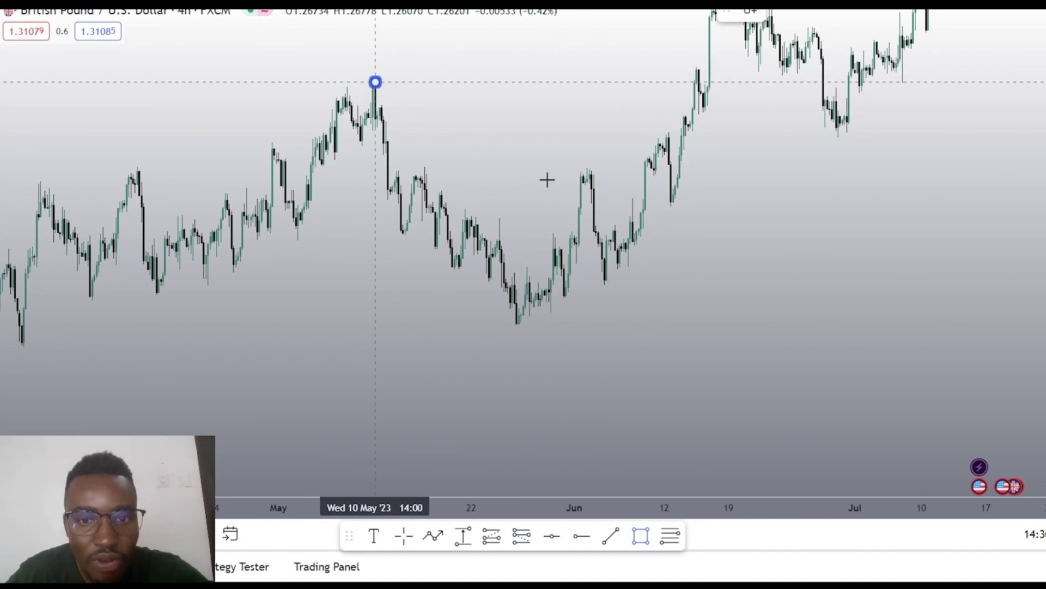
left_click(534, 328)
left_click_drag(557, 336, 583, 346)
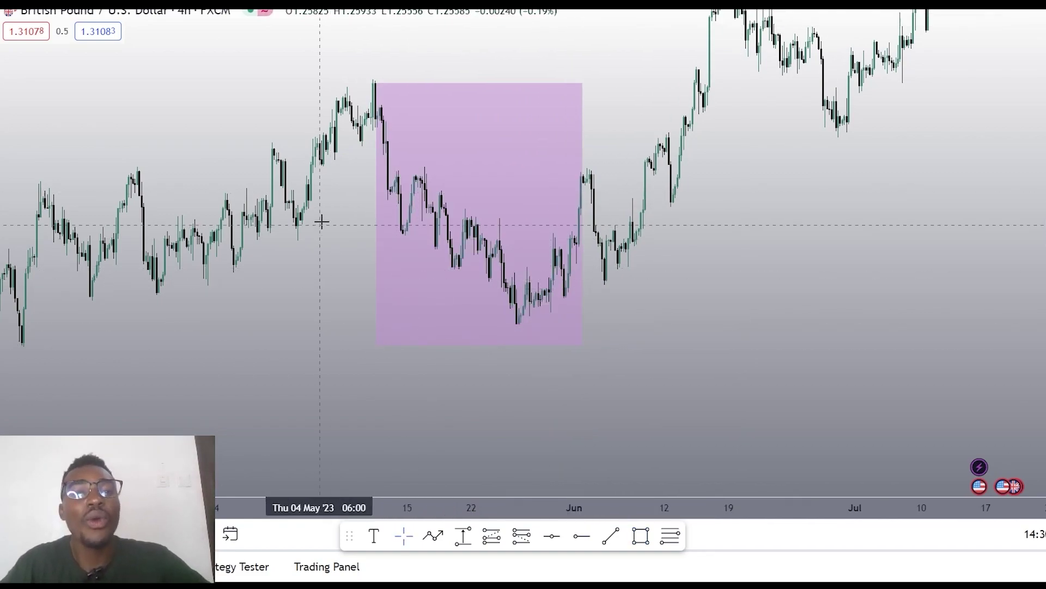
Trace a four-hour zigzag path inside the rectangle from the 10 May high through two lower lows and pullback highs, finishing around 17 May.
left_click(401, 205)
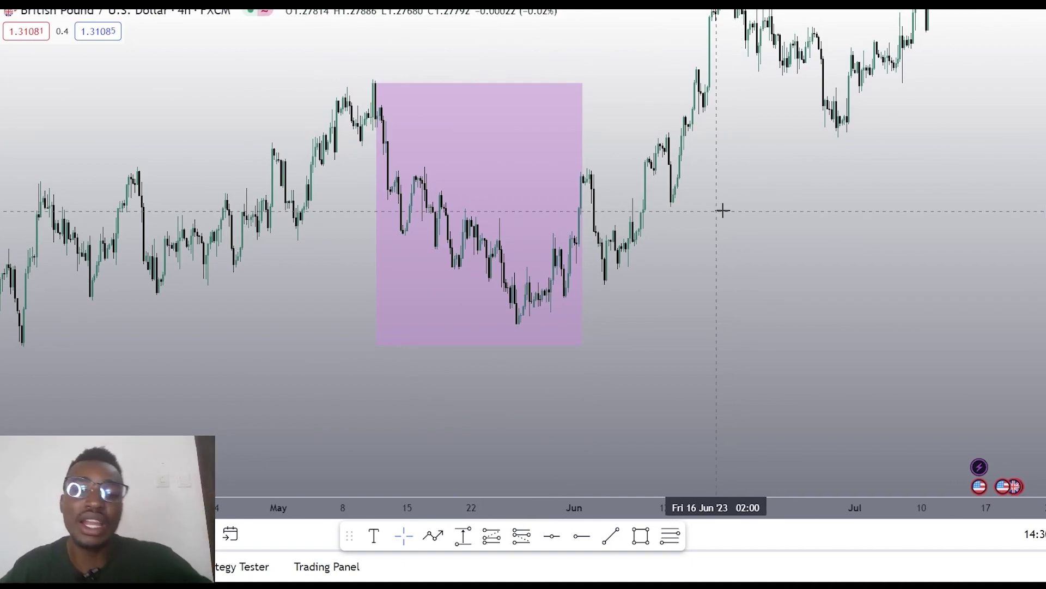
left_click(433, 537)
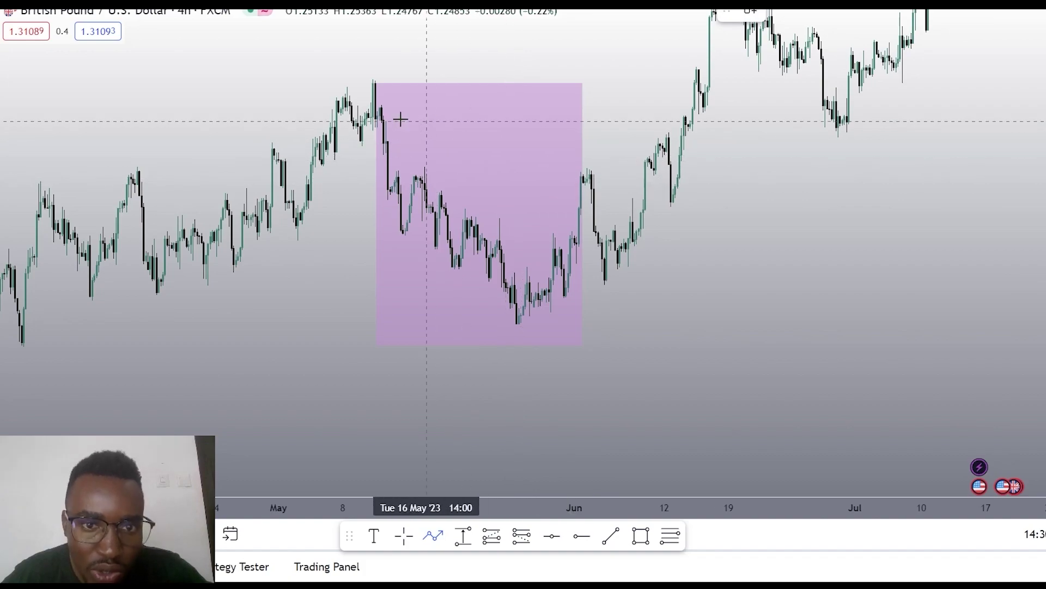
left_click(382, 82)
left_click(396, 212)
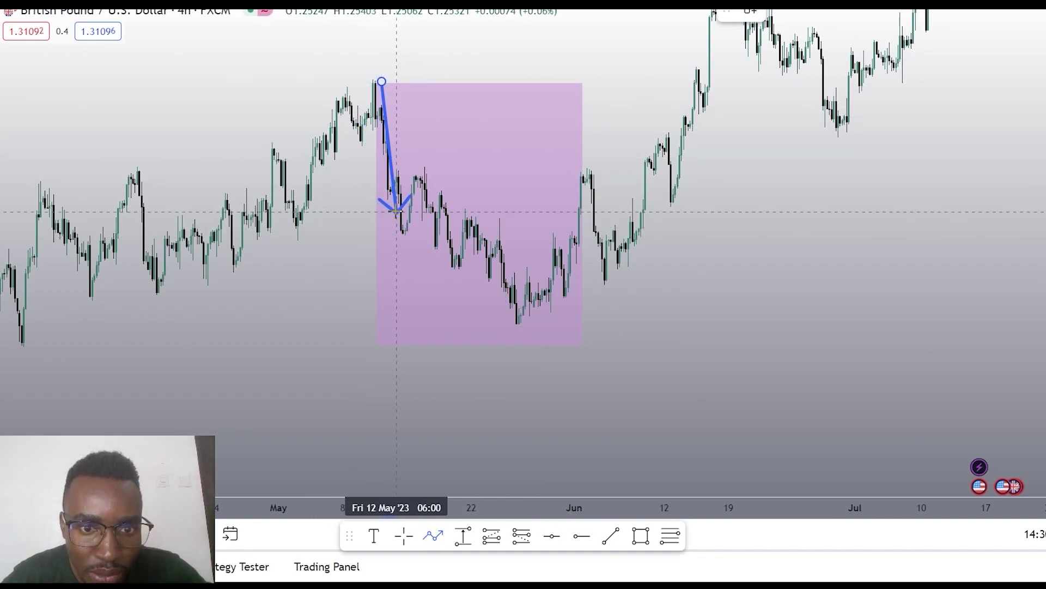
left_click(405, 176)
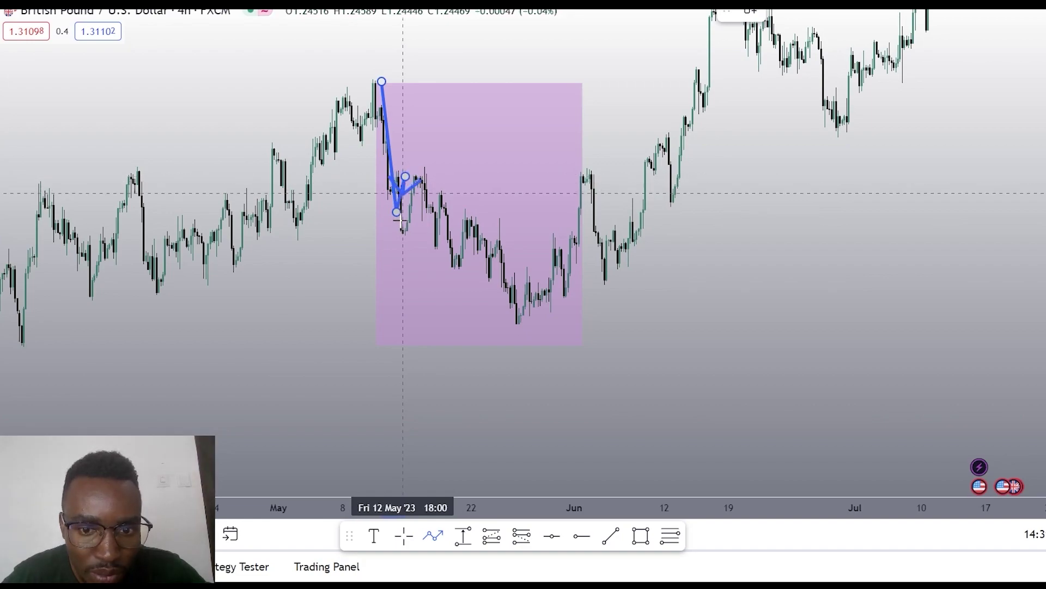
left_click(410, 256)
left_click(430, 175)
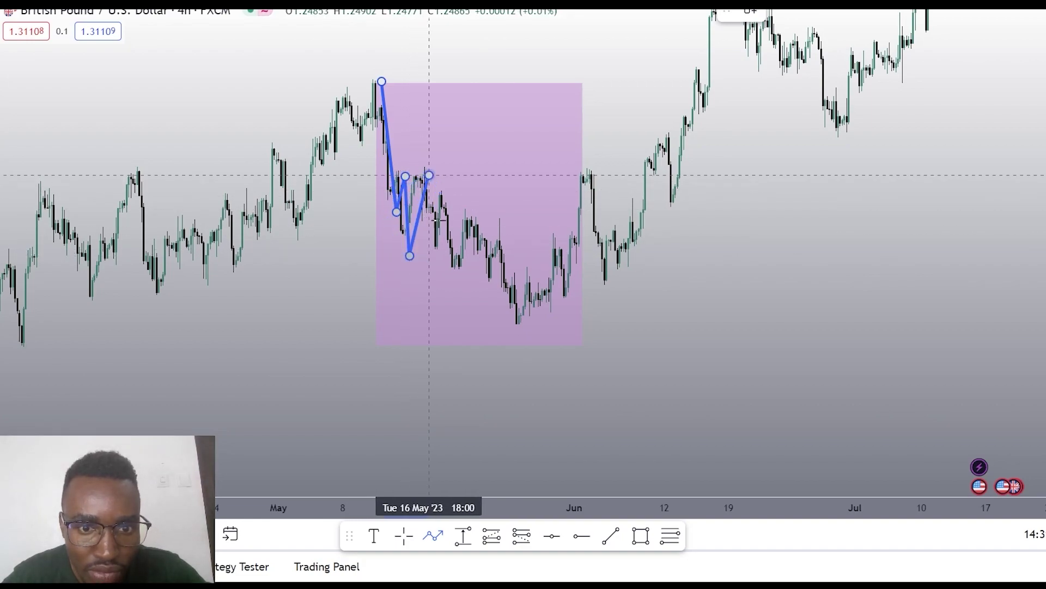
double_click(432, 257)
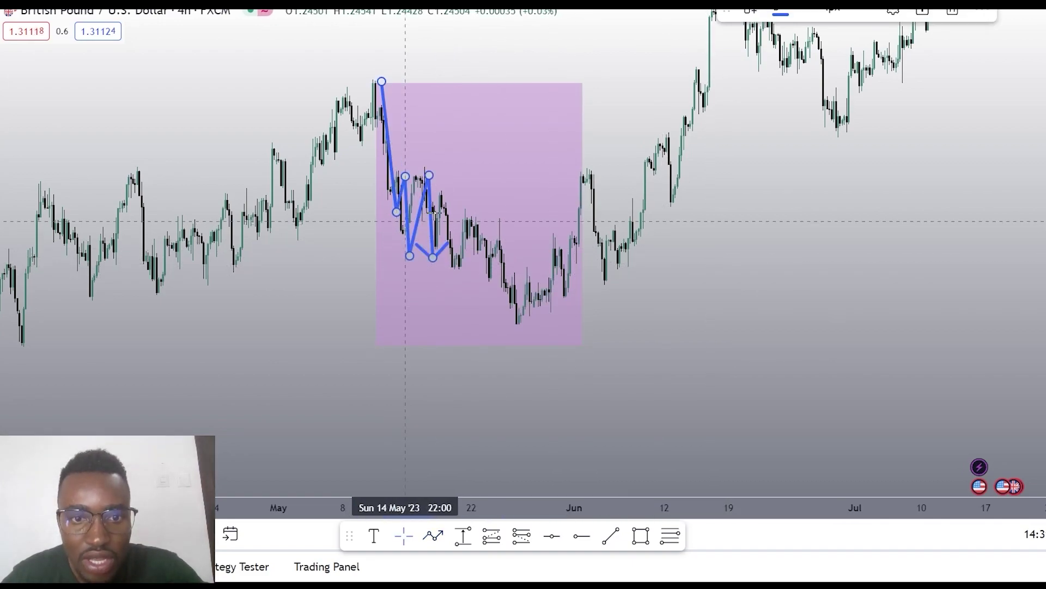
left_click(859, 301)
Hide the surrounding panels and examine the mid-May decline inside the rectangle on the 30-minute timeframe.
scroll(860, 302, "down", 1)
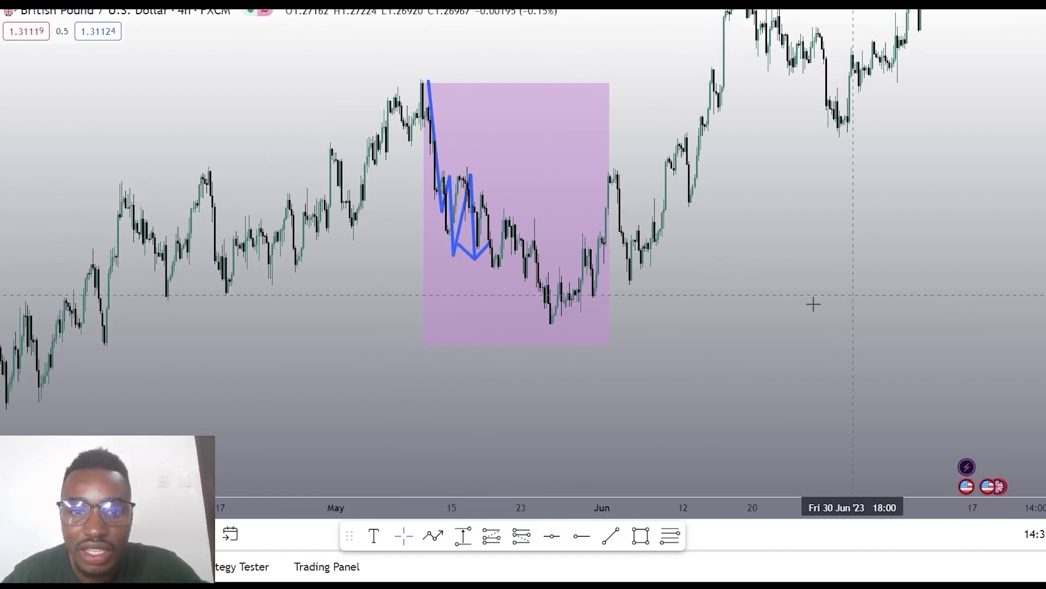
scroll(867, 305, "up", 1)
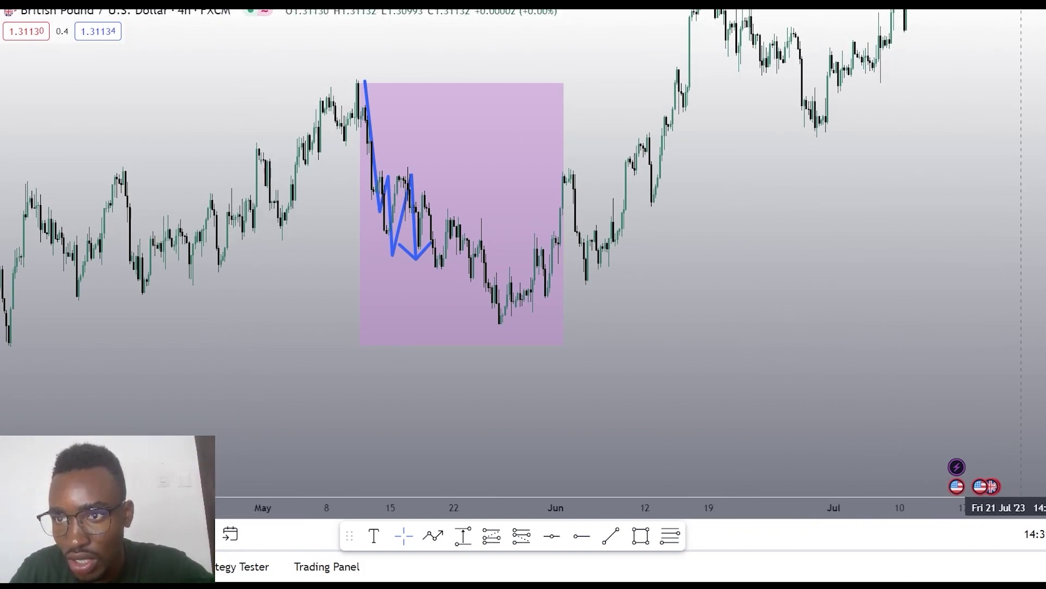
key("shift+f")
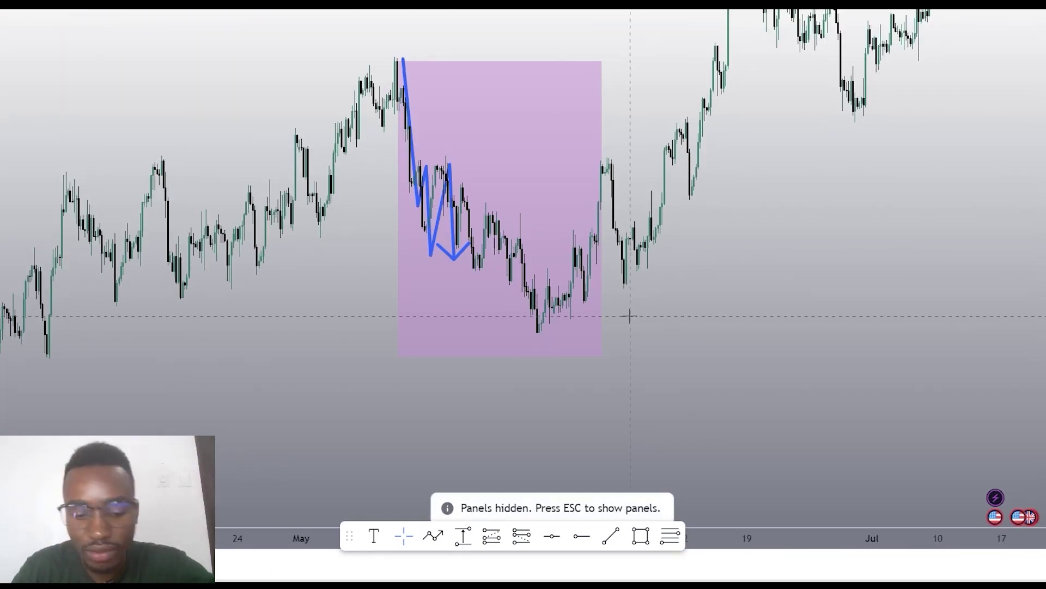
scroll(630, 316, "up", 5)
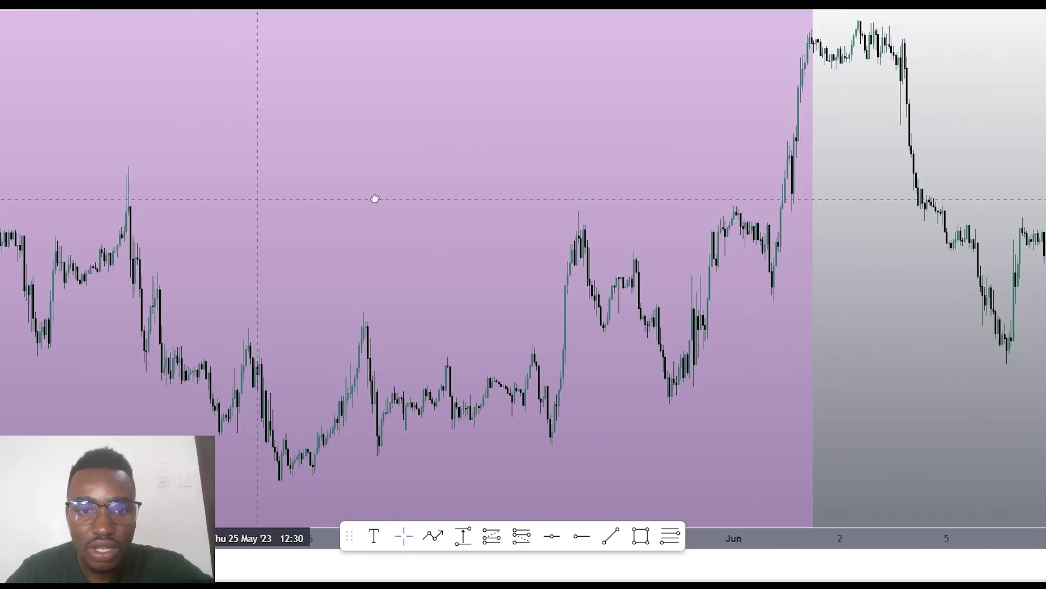
scroll(666, 243, "up", 3)
scroll(665, 243, "left", 10)
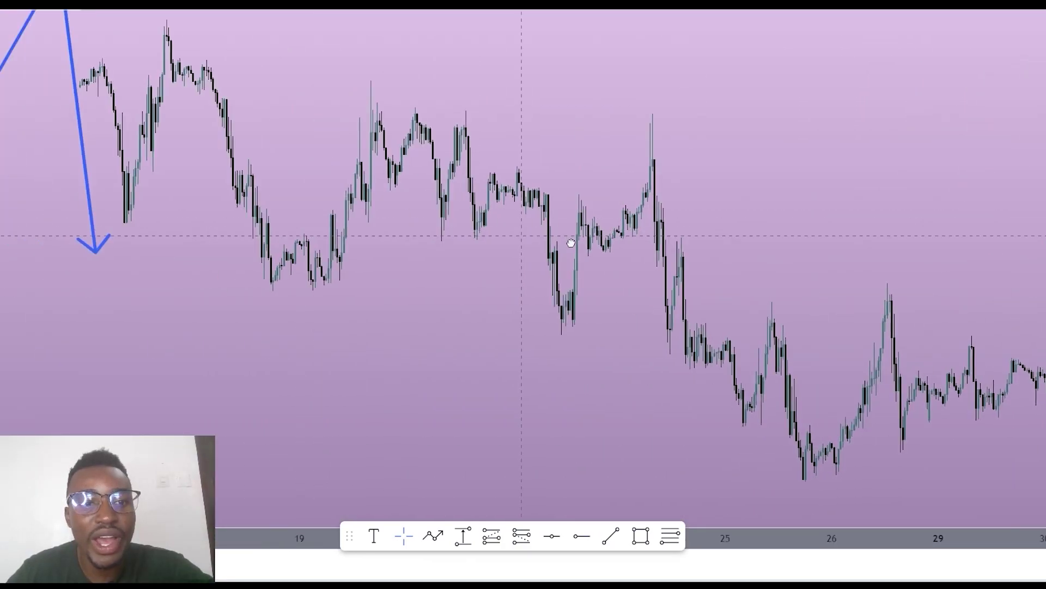
scroll(427, 203, "left", 9)
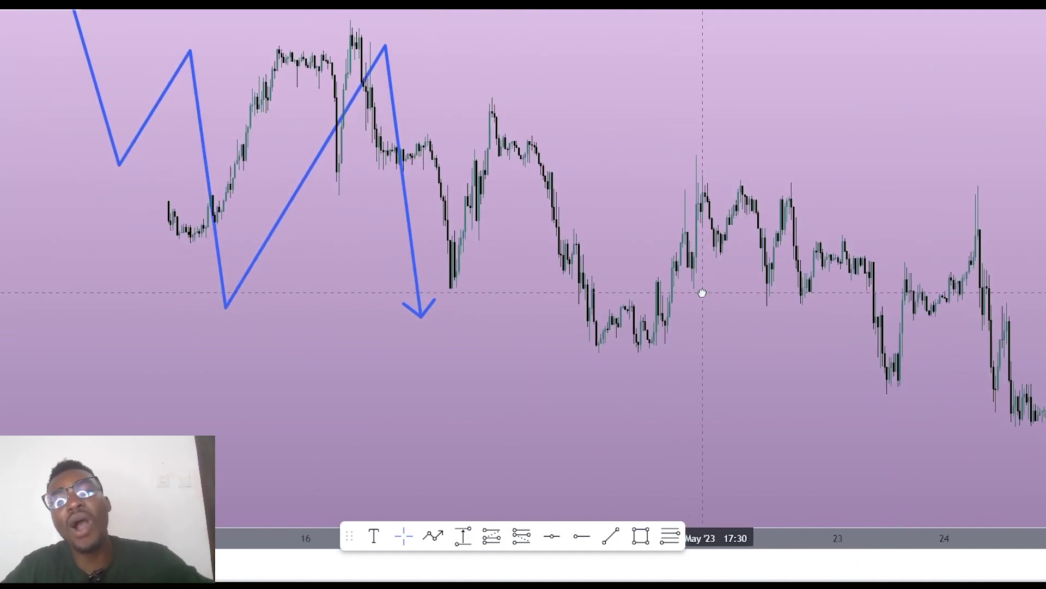
scroll(751, 347, "left", 1)
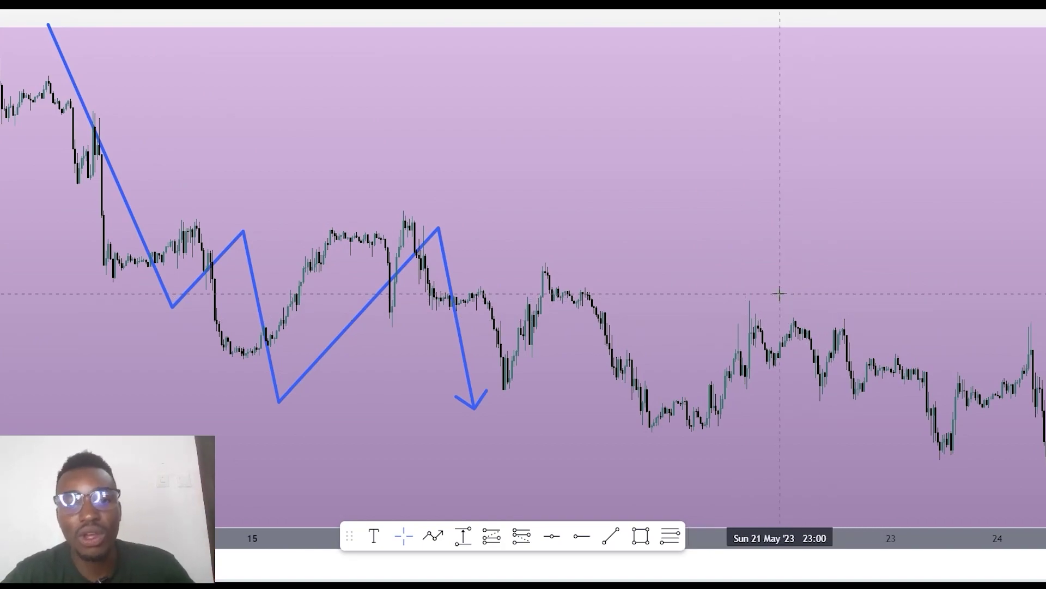
left_click_drag(787, 250, 689, 205)
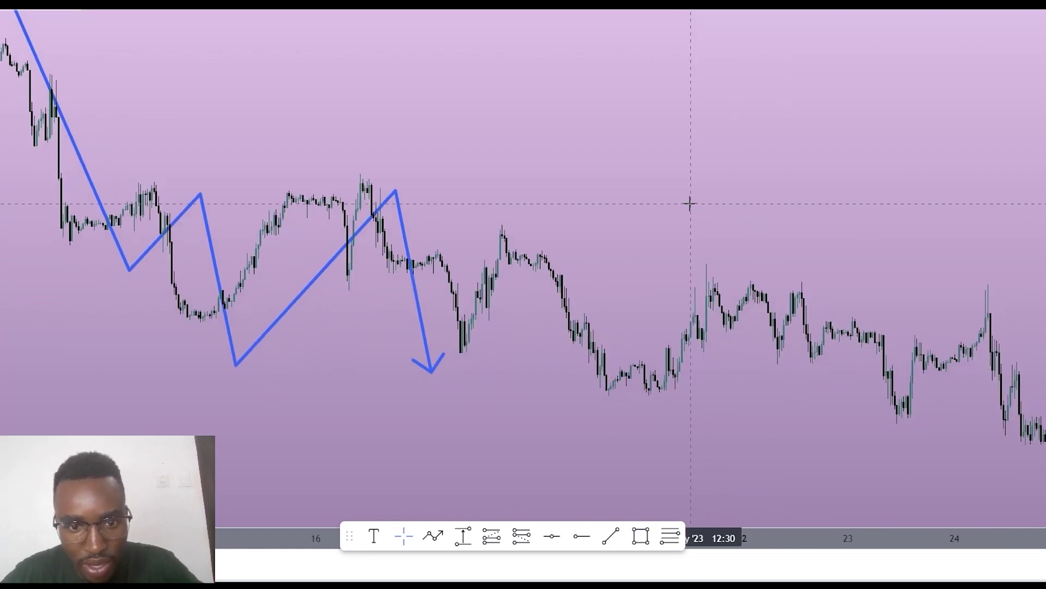
Draw a horizontal trend line from late 16 May to 18 May and nudge it up to the highs of the 17 May consolidation.
mouse_move(599, 485)
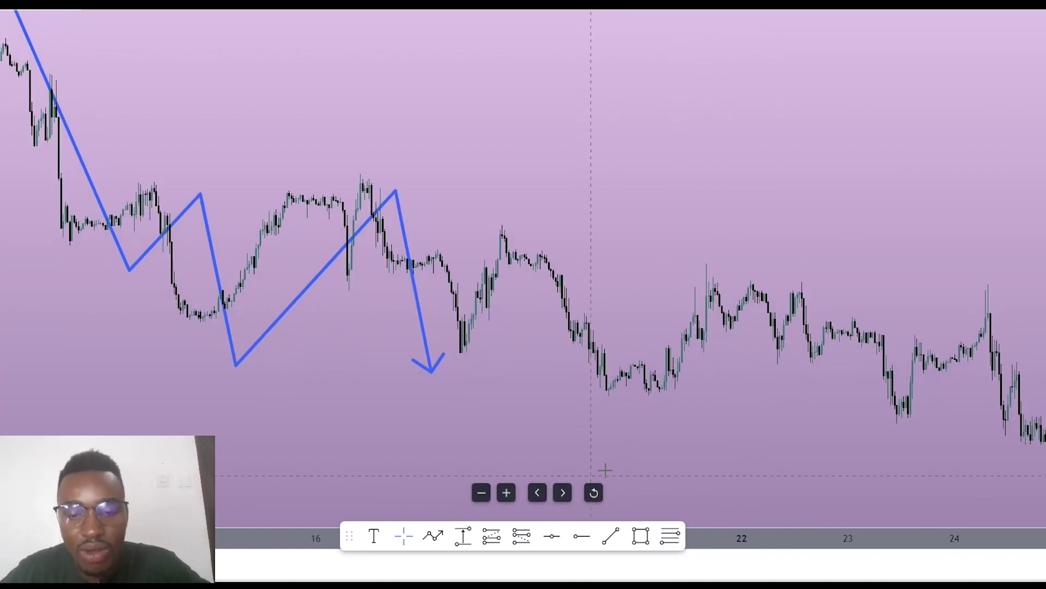
left_click(612, 537)
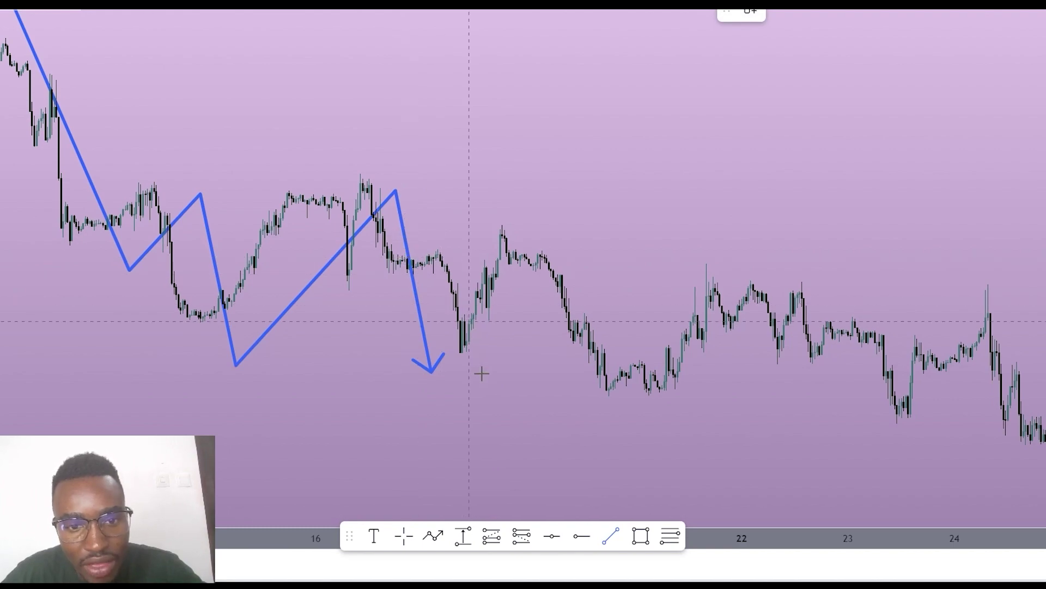
left_click(416, 258)
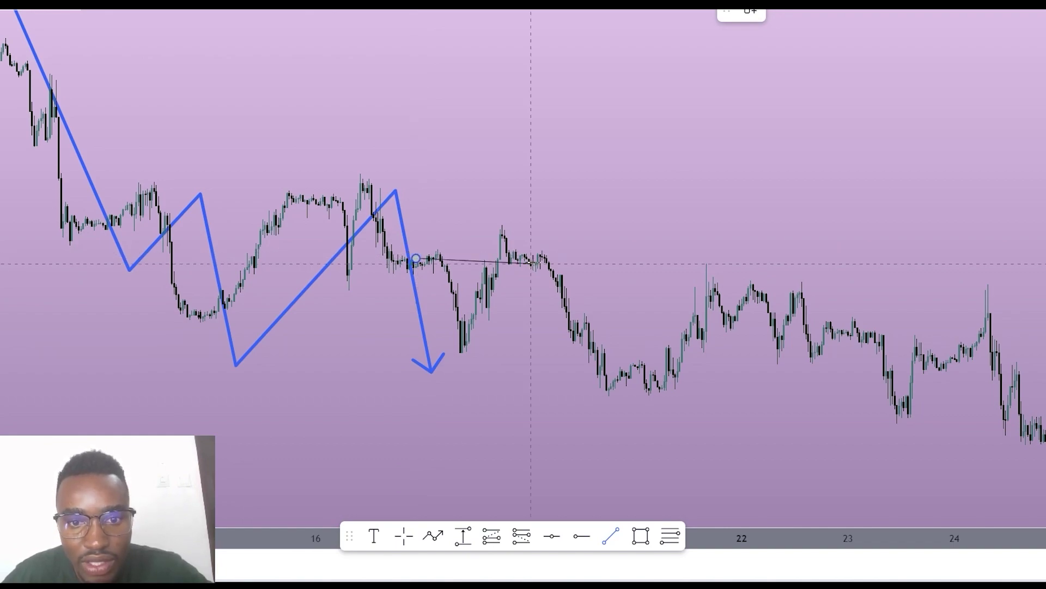
left_click(589, 256)
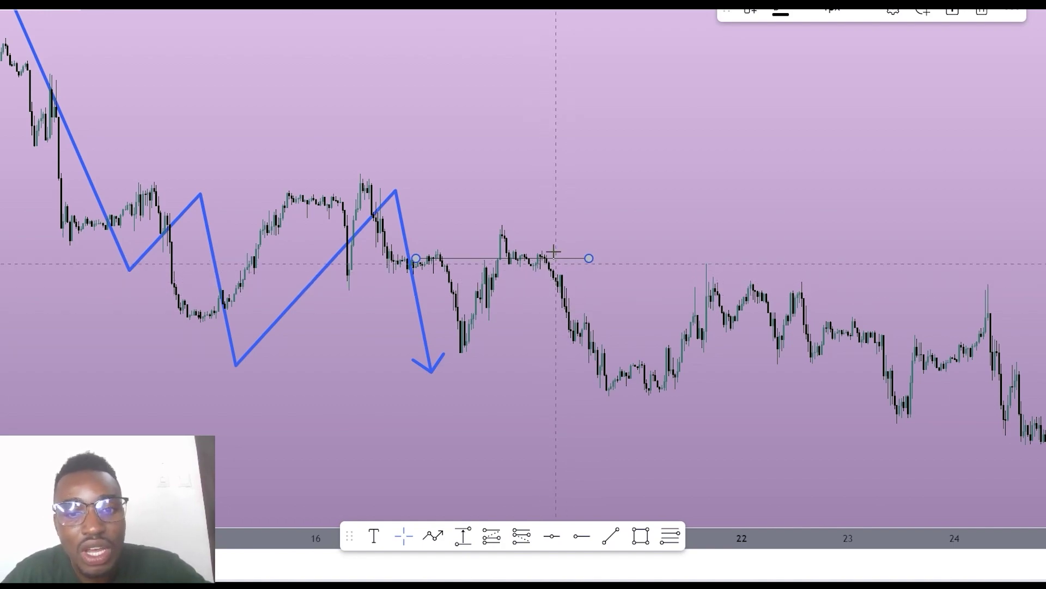
scroll(616, 215, "up", 3)
left_click_drag(731, 229, 682, 256)
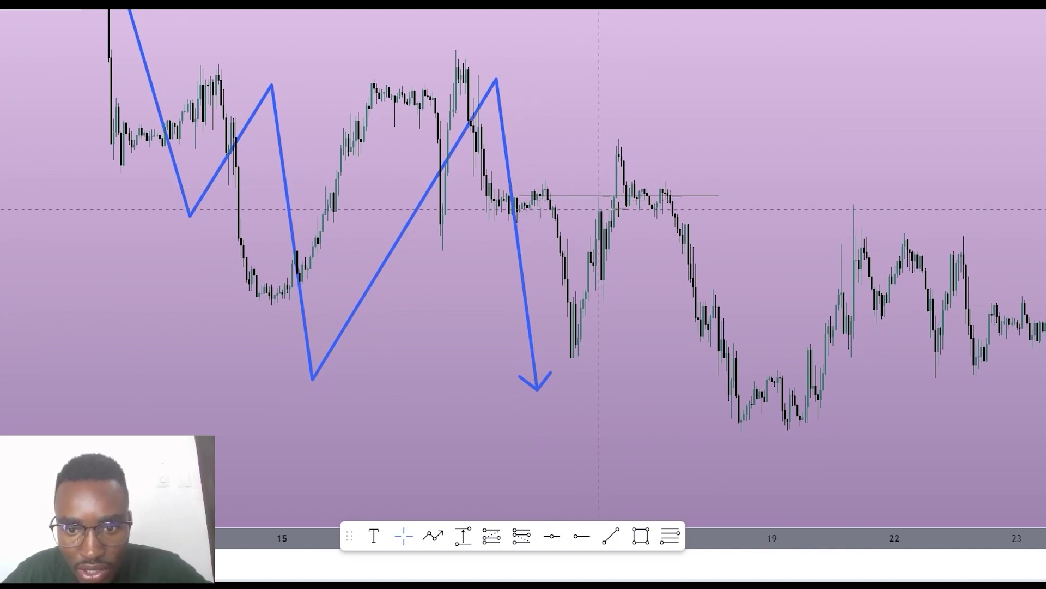
mouse_move(587, 204)
left_mouse_down()
mouse_move(579, 180)
mouse_move(576, 190)
left_mouse_up()
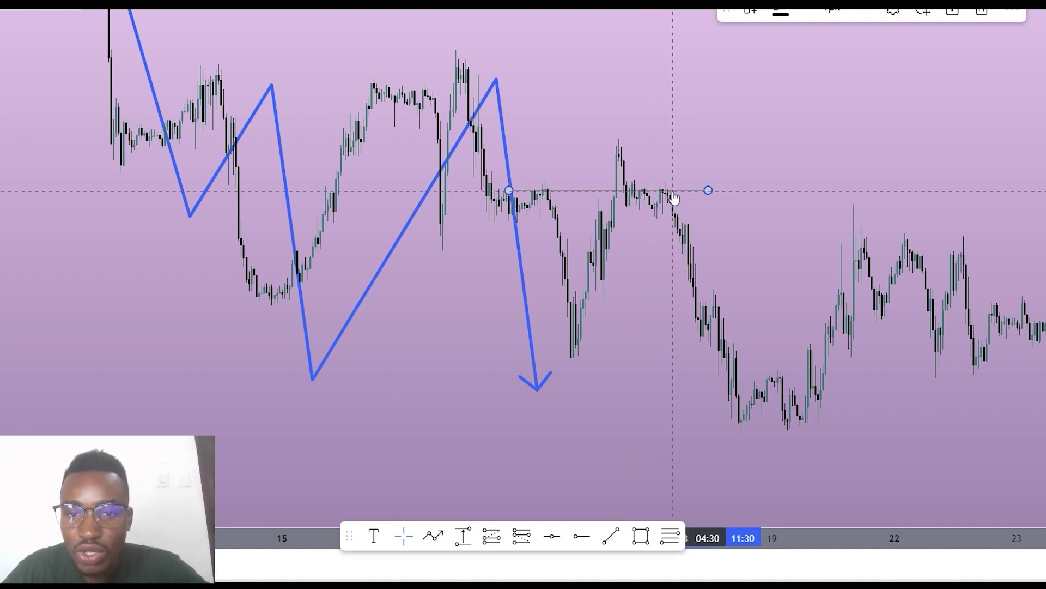
scroll(674, 197, "down", 1)
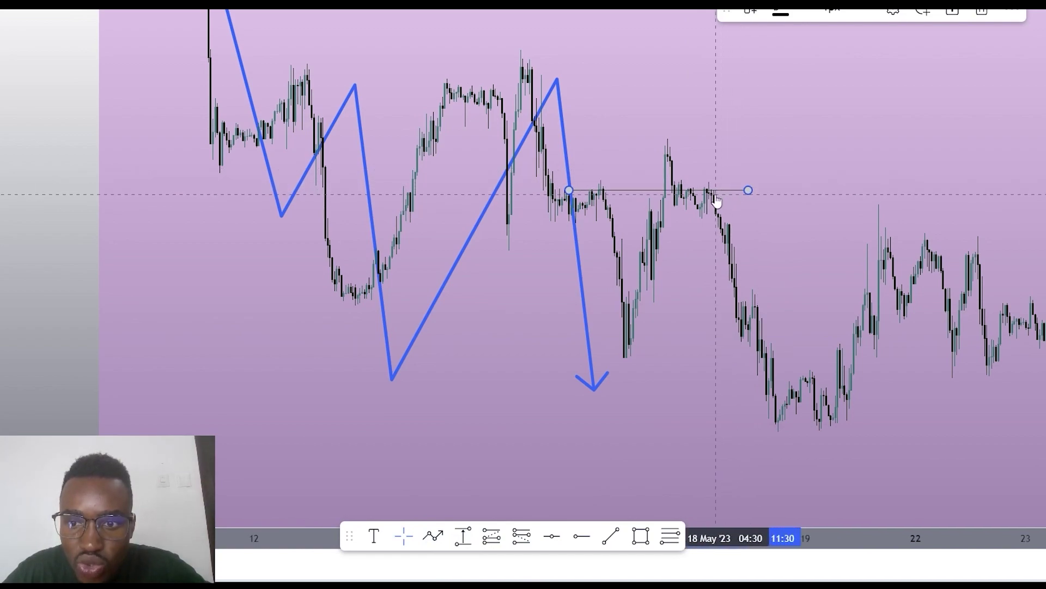
Trace a single-leg downward path from the 18 May retest of the horizontal line to the low around 18 May 20:00.
left_click(718, 319)
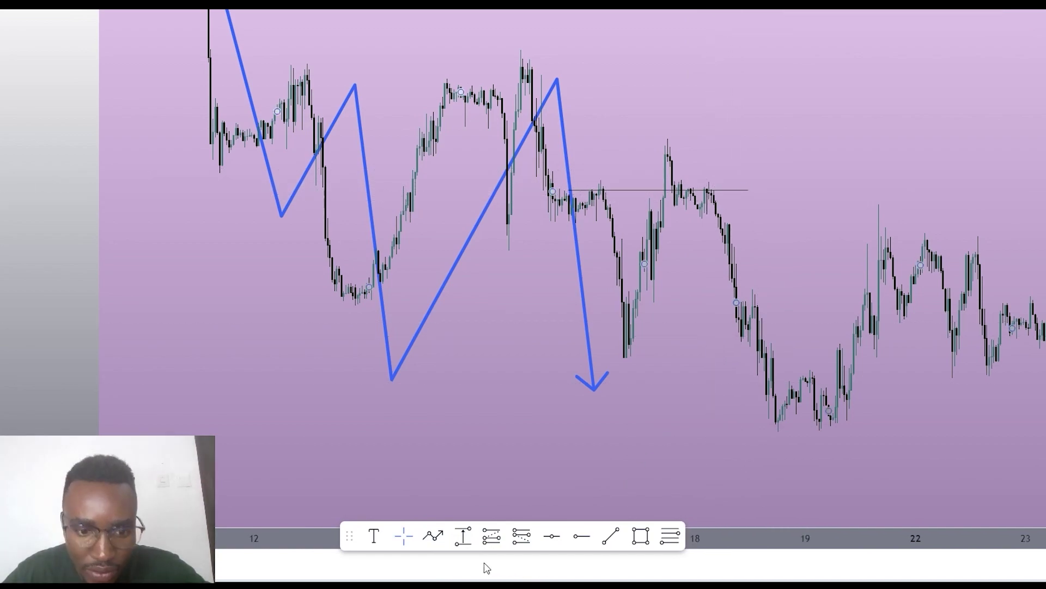
left_click(429, 536)
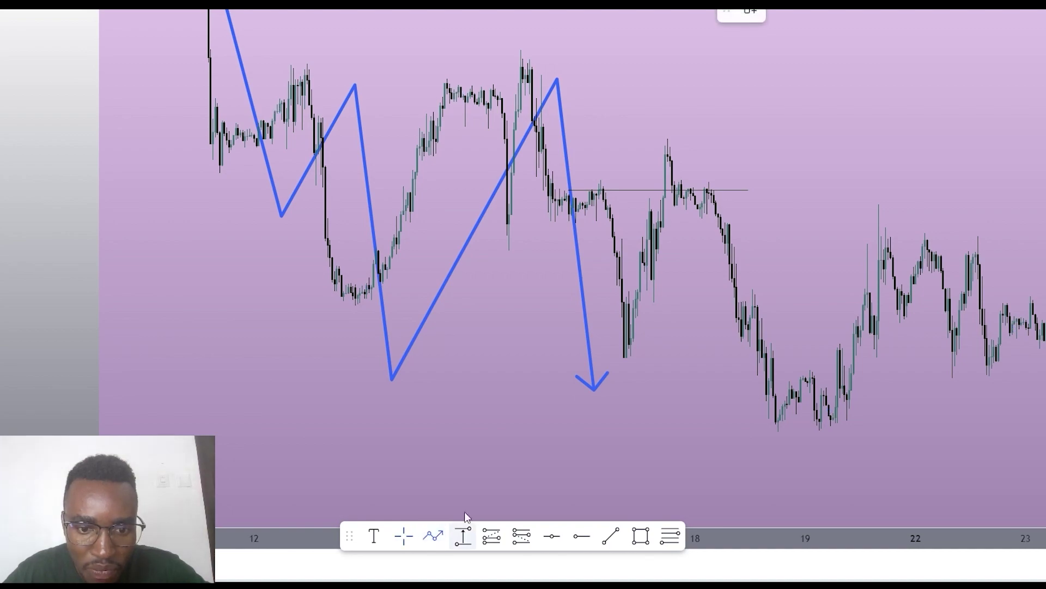
left_click(714, 193)
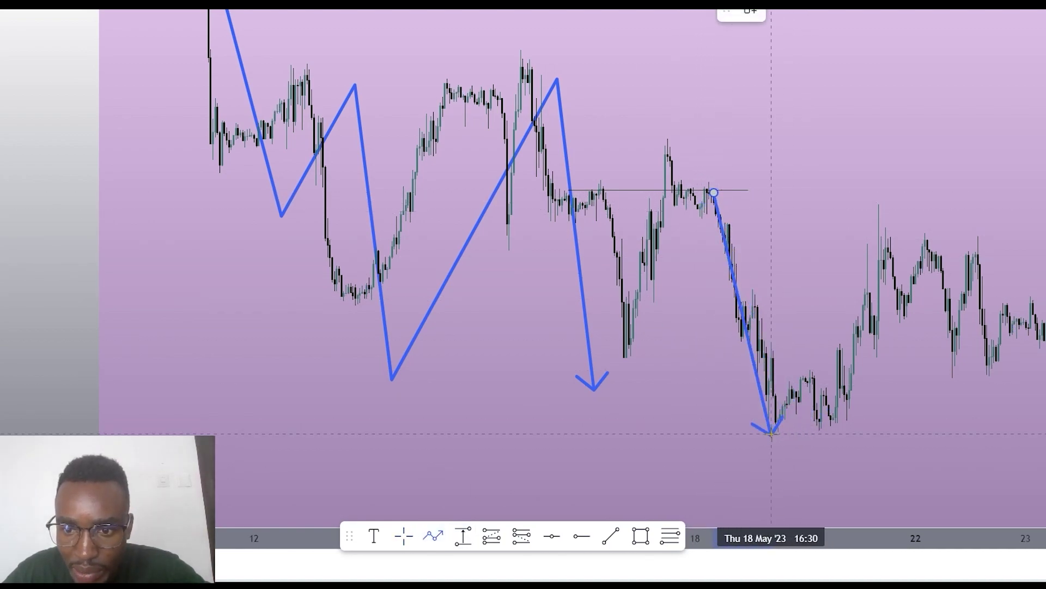
double_click(785, 426)
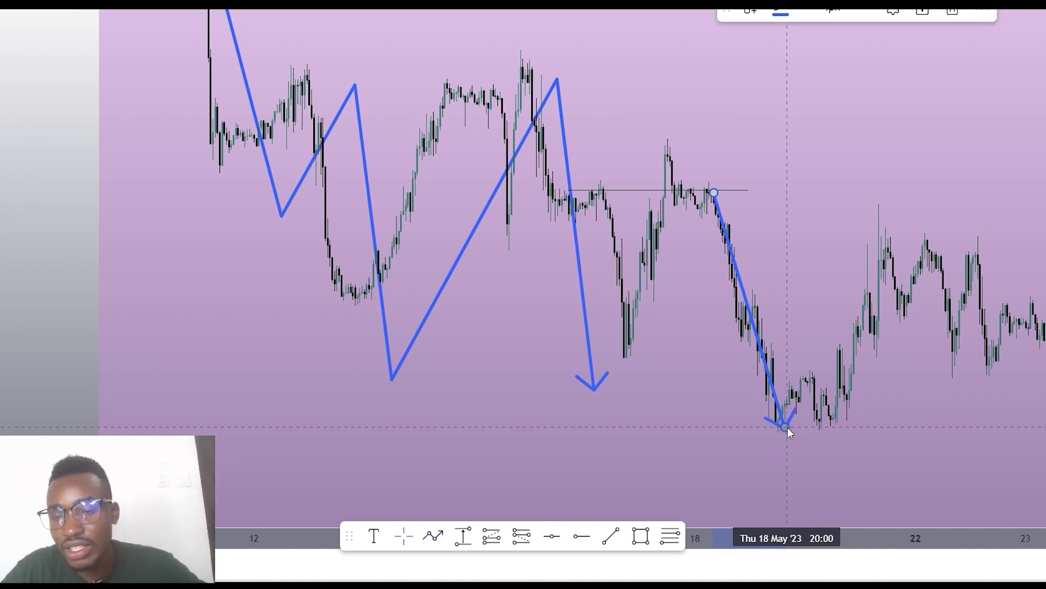
mouse_move(795, 422)
left_mouse_down()
mouse_move(883, 303)
mouse_move(819, 343)
mouse_move(785, 427)
left_mouse_up()
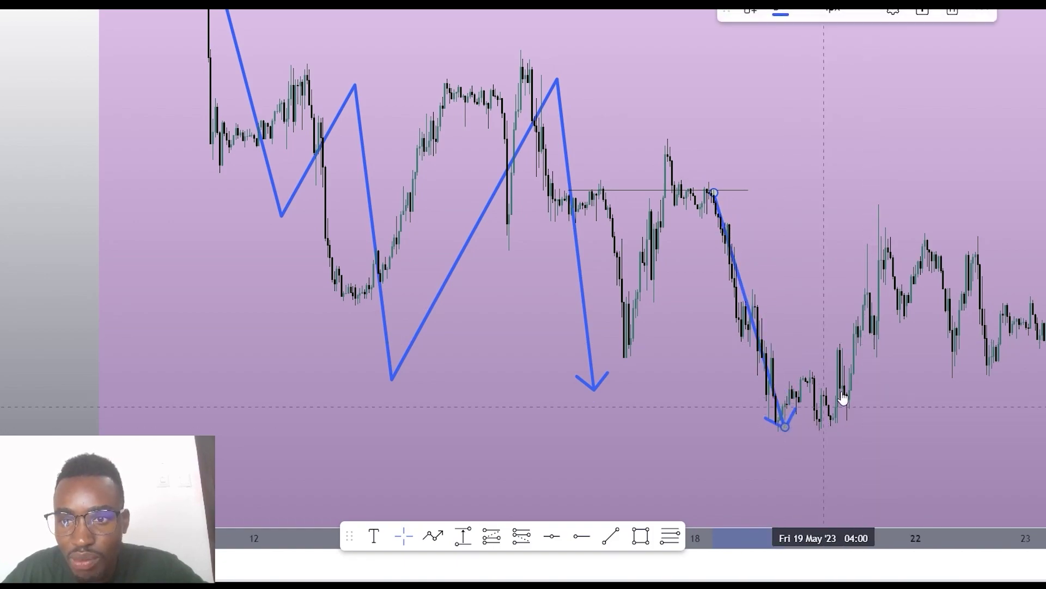
Examine the 30-minute price action through late May and return to the mid-May pullbacks.
left_click_drag(840, 357, 666, 320)
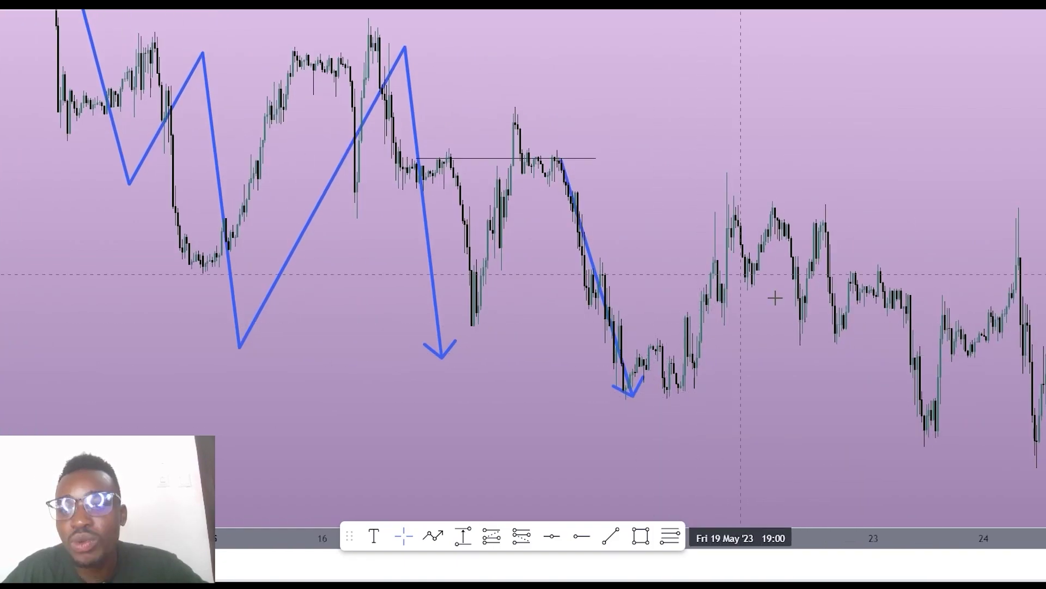
left_click_drag(518, 295, 193, 171)
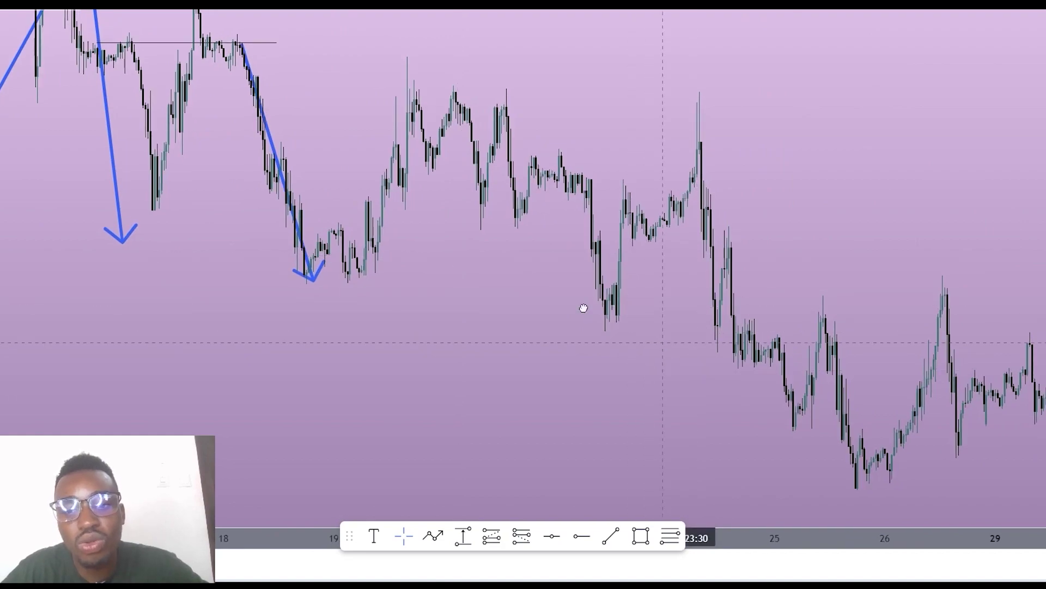
left_click_drag(591, 310, 407, 278)
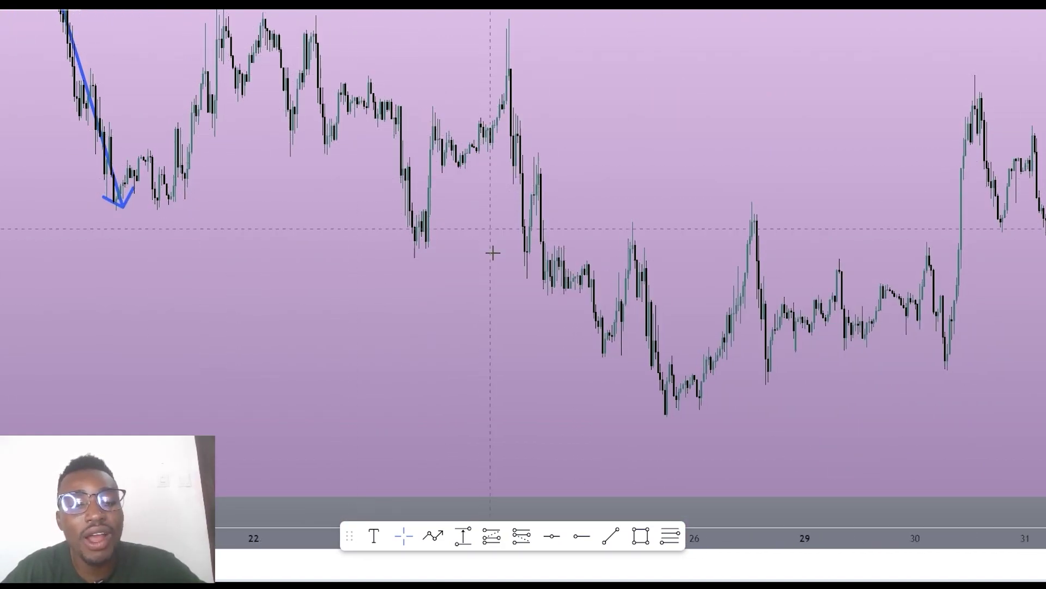
left_click_drag(726, 142, 732, 267)
mouse_move(398, 57)
left_mouse_down()
mouse_move(872, 267)
mouse_move(882, 282)
left_mouse_up()
left_click_drag(729, 217, 821, 271)
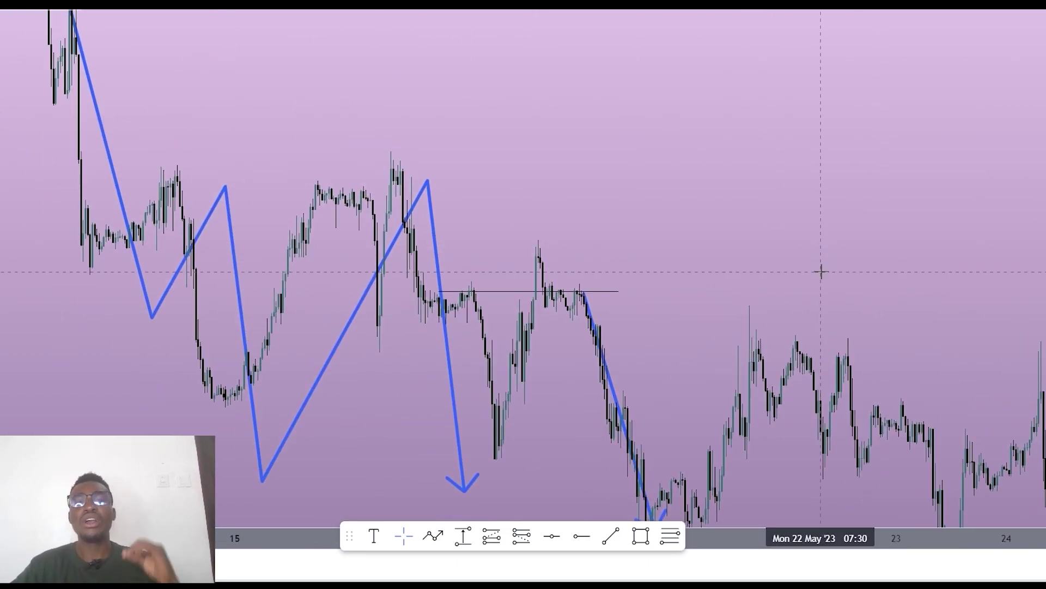